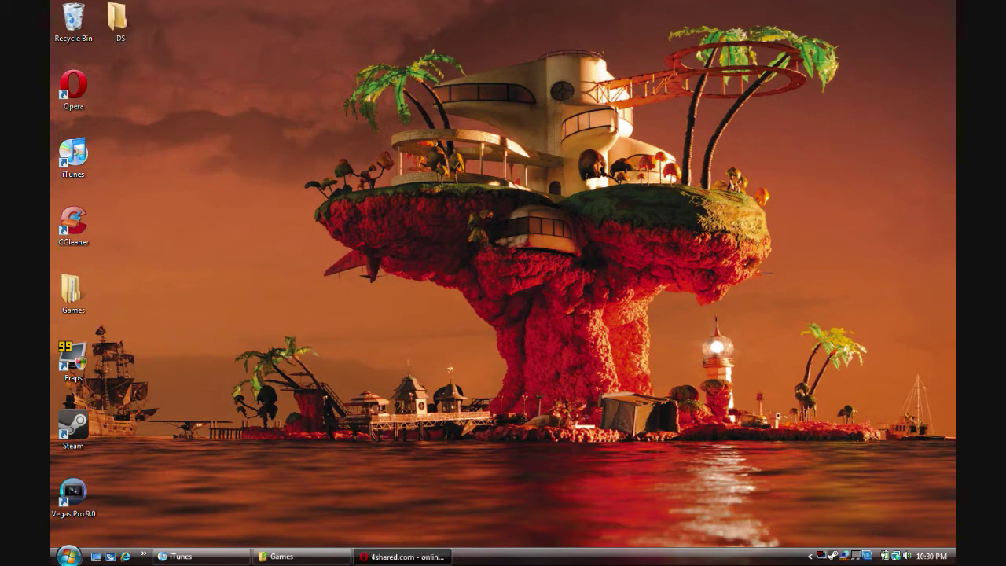
- Switch to Opera and look over the NO$GBA tutorial thread, its web address and the NO_Zoomer download page
{"action": "left_click", "coordinate": [126, 11]}
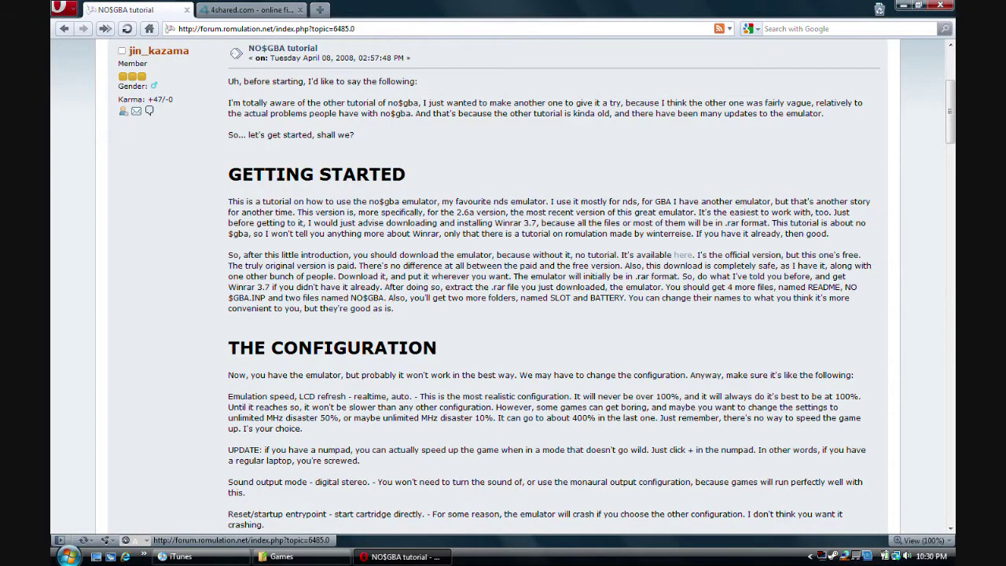
{"action": "left_click", "coordinate": [250, 10]}
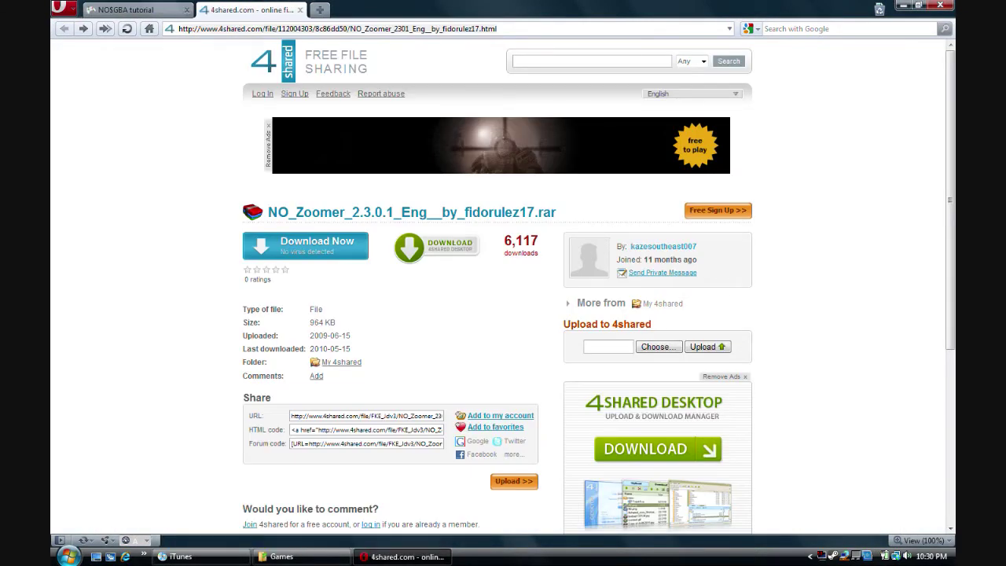
{"action": "left_click", "coordinate": [126, 9]}
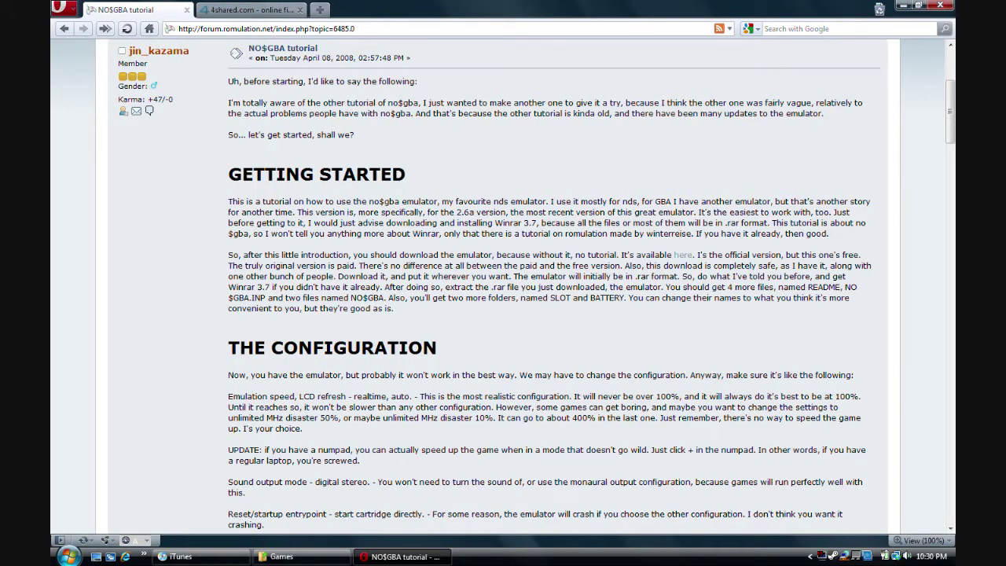
{"action": "left_click_drag", "start_coordinate": [179, 30], "coordinate": [355, 29]}
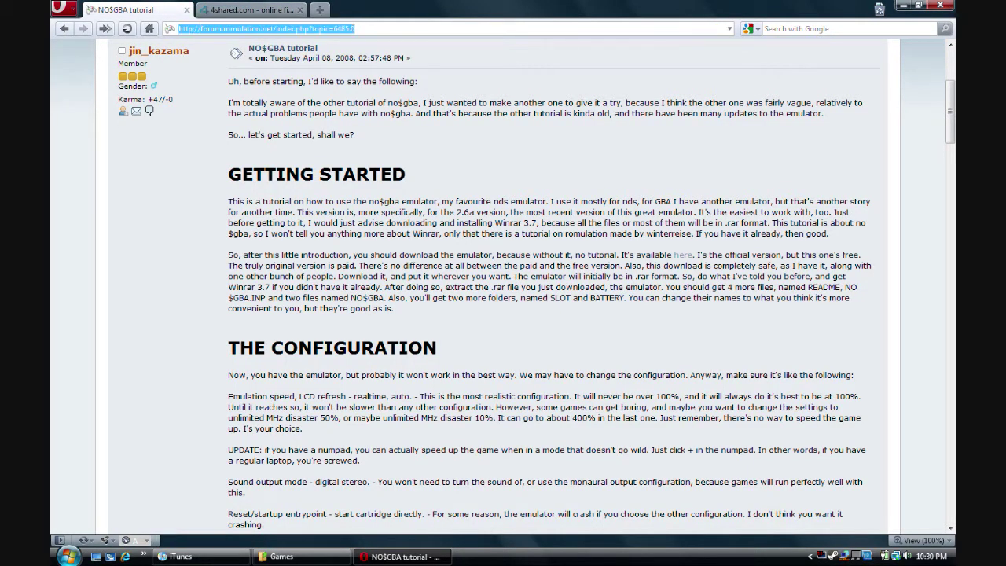
{"action": "key", "text": "Escape"}
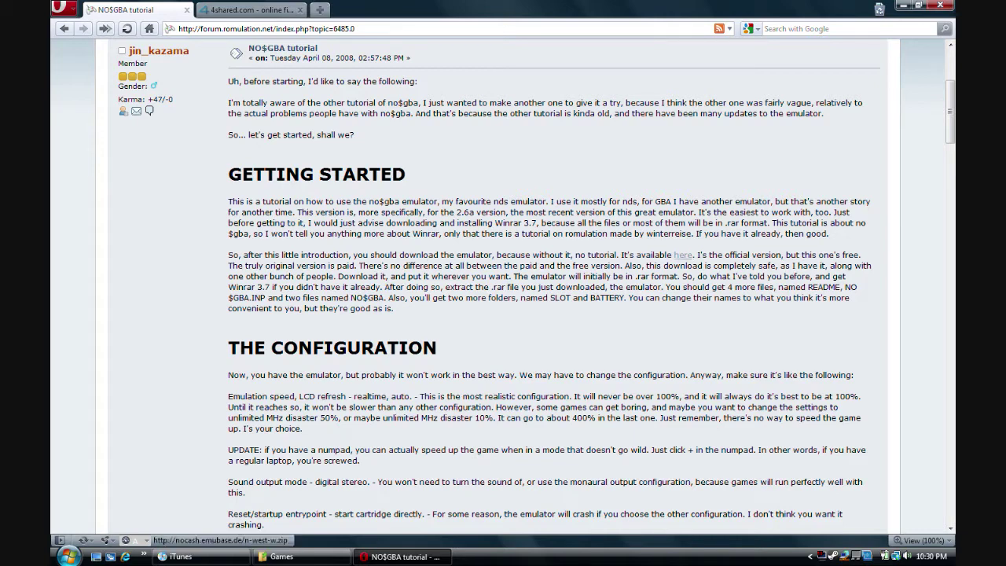
- Download the emulator archive n-west-w.zip linked in the tutorial, save it to the desktop and close the blank page
{"action": "left_click", "coordinate": [683, 255]}
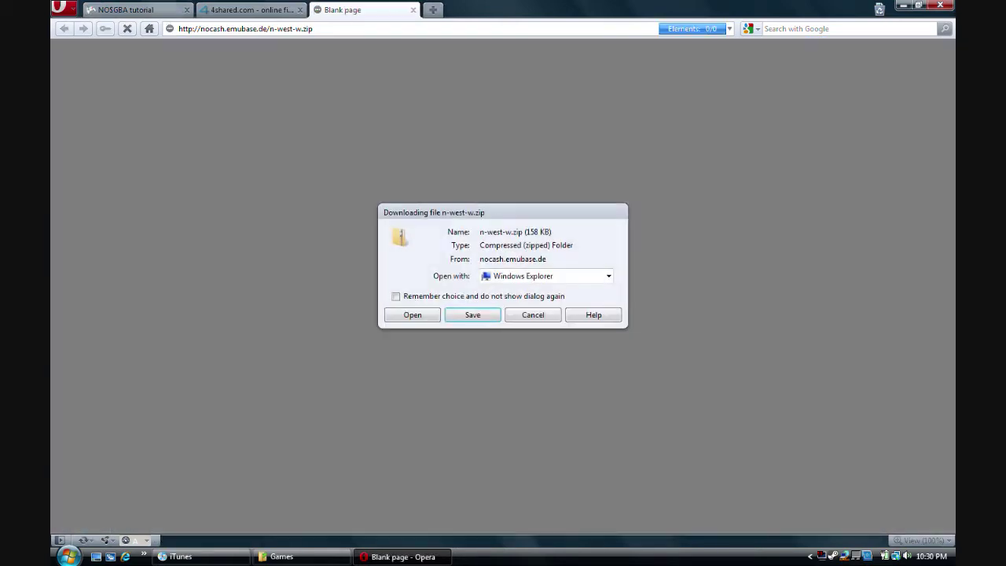
{"action": "key", "text": "Return"}
{"action": "key", "text": "Return"}
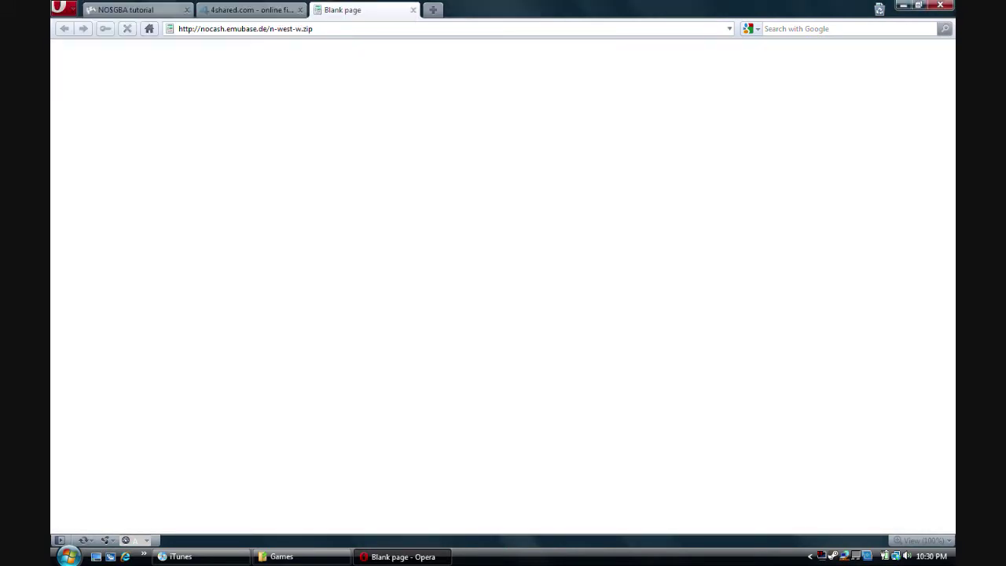
{"action": "left_click", "coordinate": [413, 9]}
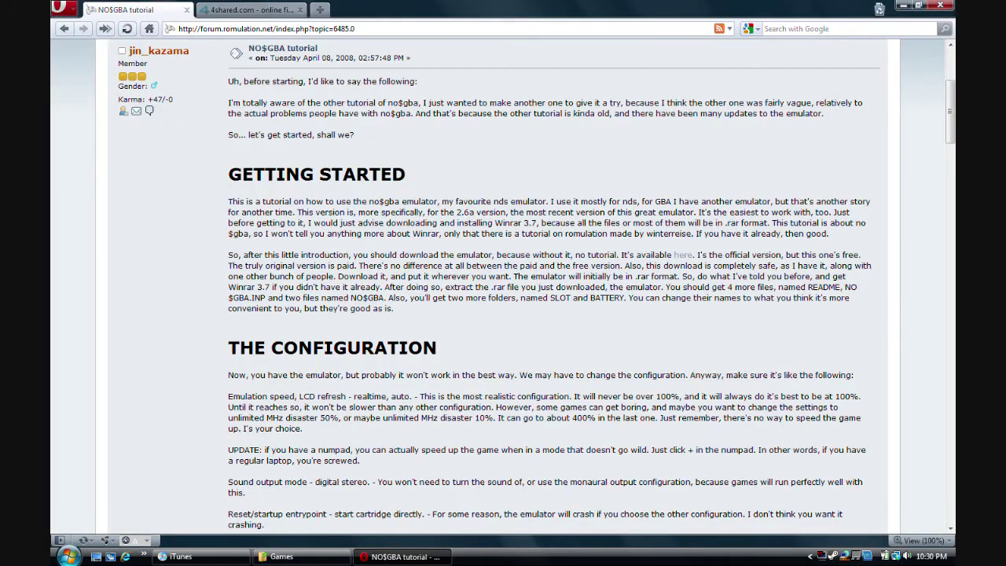
- Open the romulation.net home page in a new tab
{"action": "left_click", "coordinate": [319, 9]}
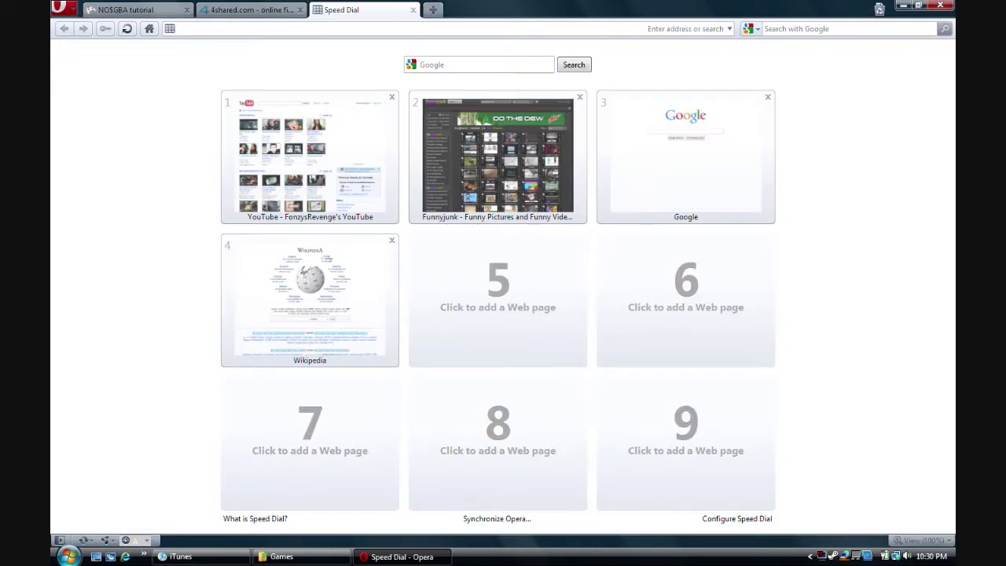
{"action": "left_click", "coordinate": [250, 9]}
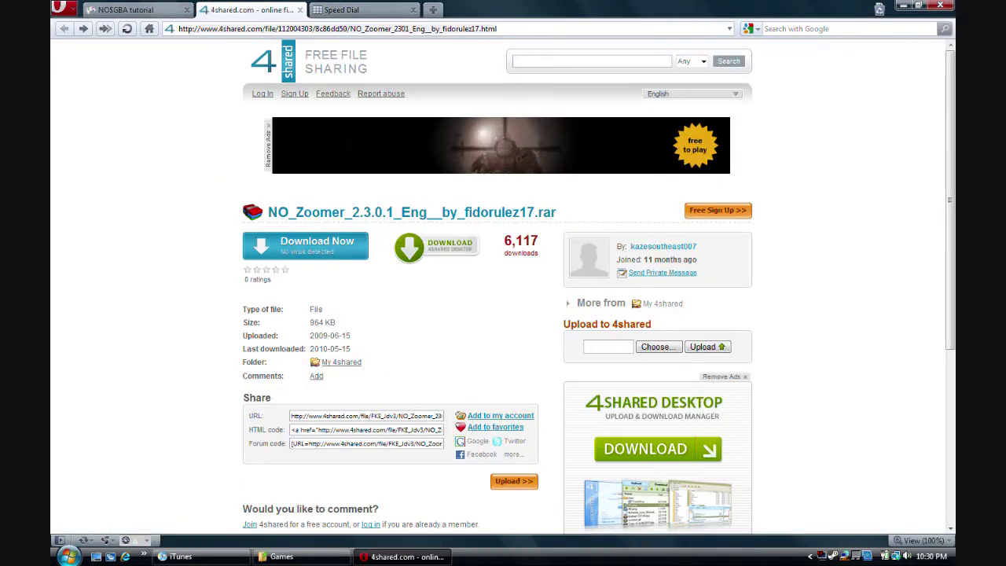
{"action": "key", "text": "ctrl+Tab"}
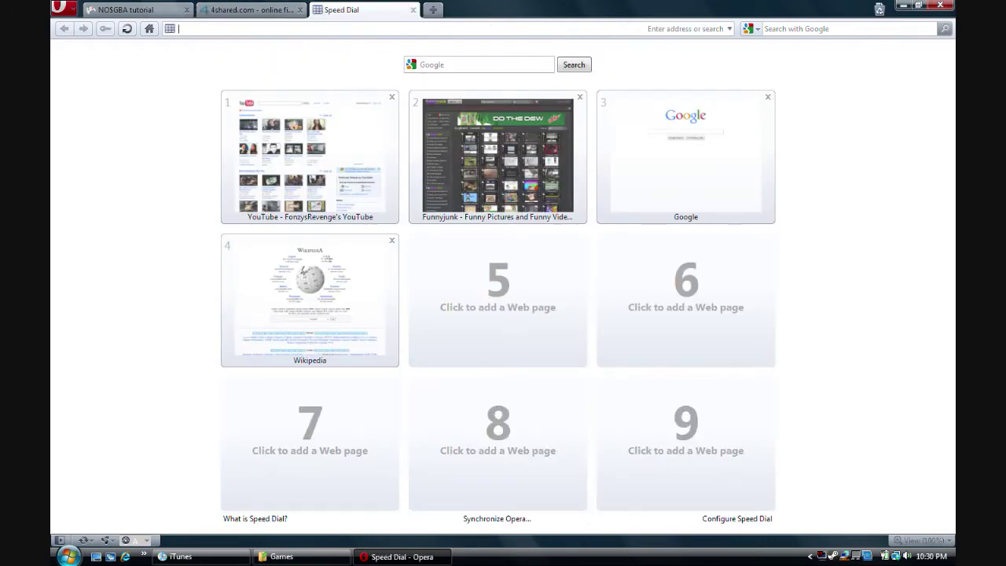
{"action": "type", "text": "romula"}
{"action": "key", "text": "Down"}
{"action": "key", "text": "Return"}
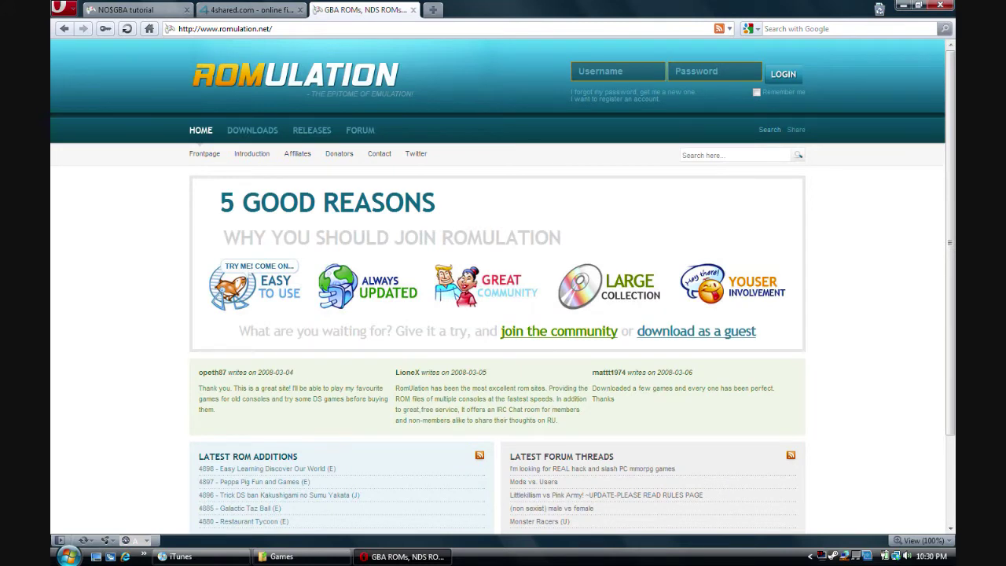
{"action": "left_click", "coordinate": [618, 72]}
{"action": "left_click", "coordinate": [714, 71]}
{"action": "left_click", "coordinate": [618, 72]}
{"action": "left_click", "coordinate": [713, 72]}
{"action": "left_click", "coordinate": [618, 72]}
{"action": "key", "text": "Tab"}
- Open the site's Nintendo DS downloads, look through the ROM list and close the pop-up advertisement
{"action": "mouse_move", "coordinate": [252, 129]}
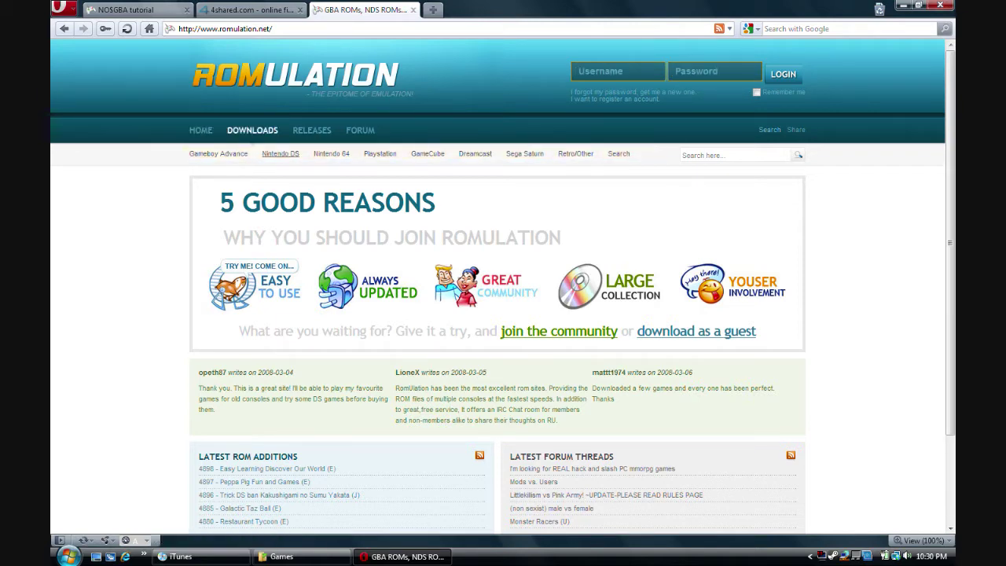
{"action": "left_click", "coordinate": [279, 154]}
{"action": "scroll", "coordinate": [503, 305], "scroll_direction": "down", "scroll_amount": 3}
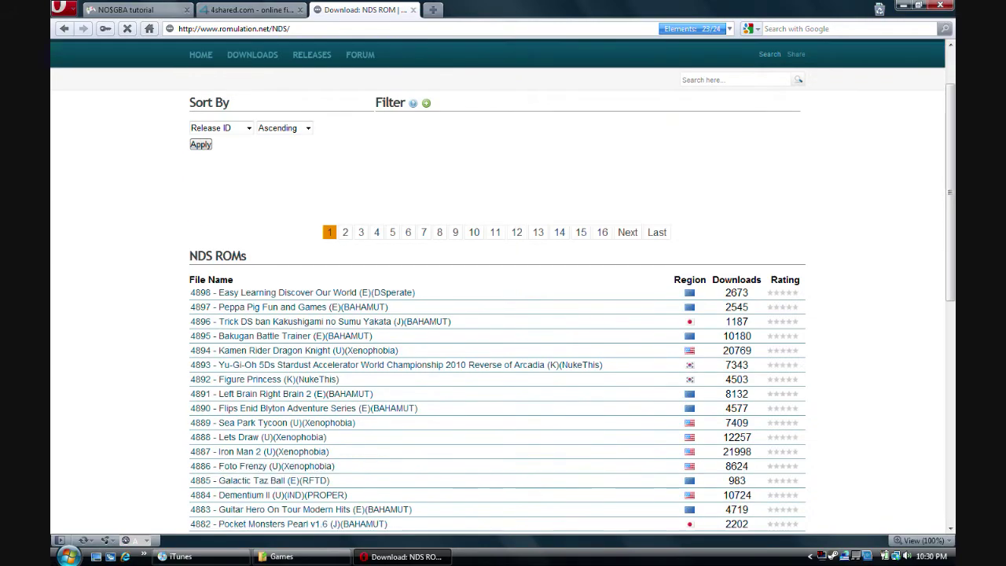
{"action": "scroll", "coordinate": [503, 305], "scroll_direction": "down", "scroll_amount": 8}
{"action": "scroll", "coordinate": [504, 305], "scroll_direction": "up", "scroll_amount": 10}
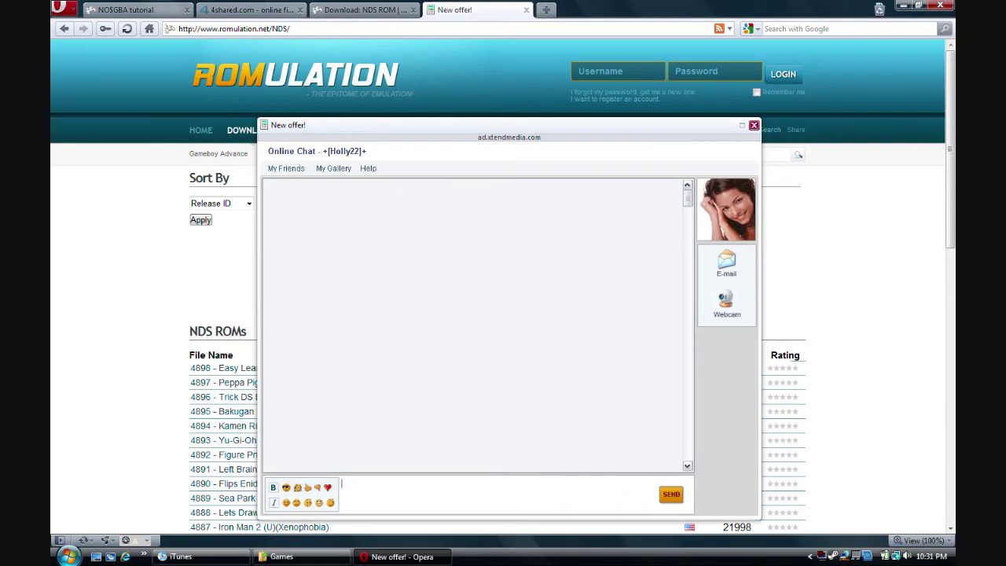
{"action": "left_click", "coordinate": [754, 125]}
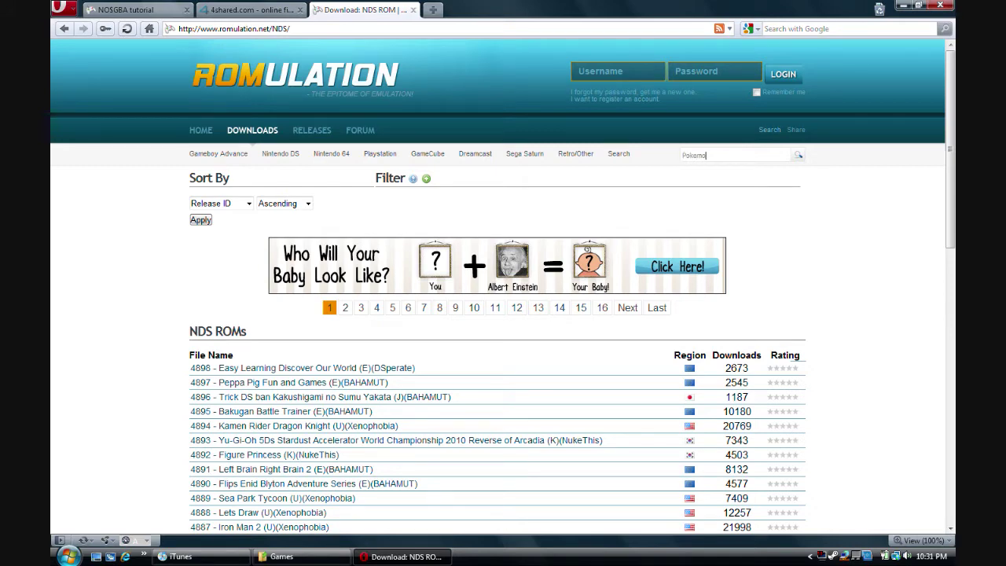
- Search the Nintendo DS downloads for Pokemon and open the page of 2641 - Pokemon Platinum (J)(Xenophobia)
{"action": "type", "text": "n"}
{"action": "key", "text": "Return"}
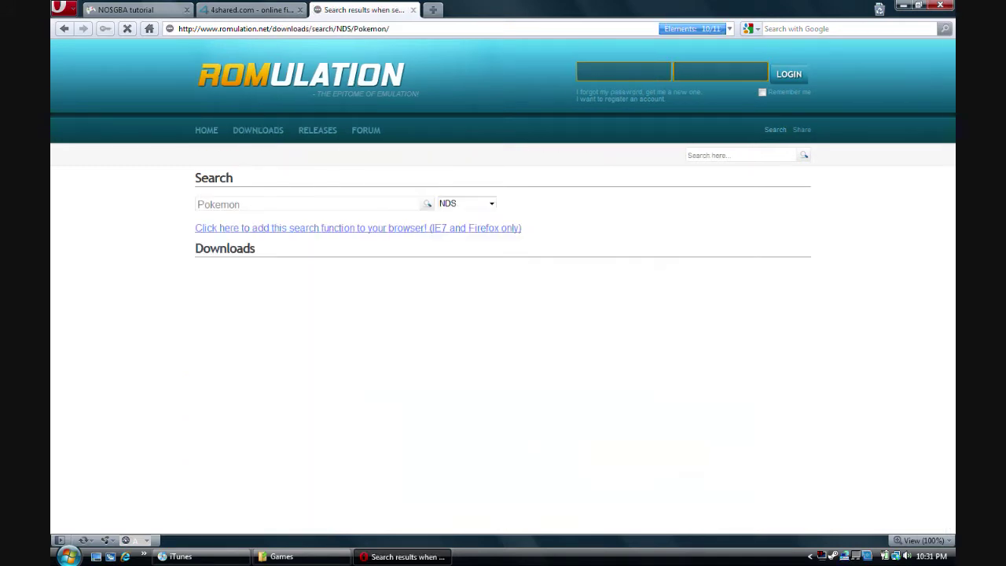
{"action": "scroll", "coordinate": [503, 314], "scroll_direction": "down", "scroll_amount": 5}
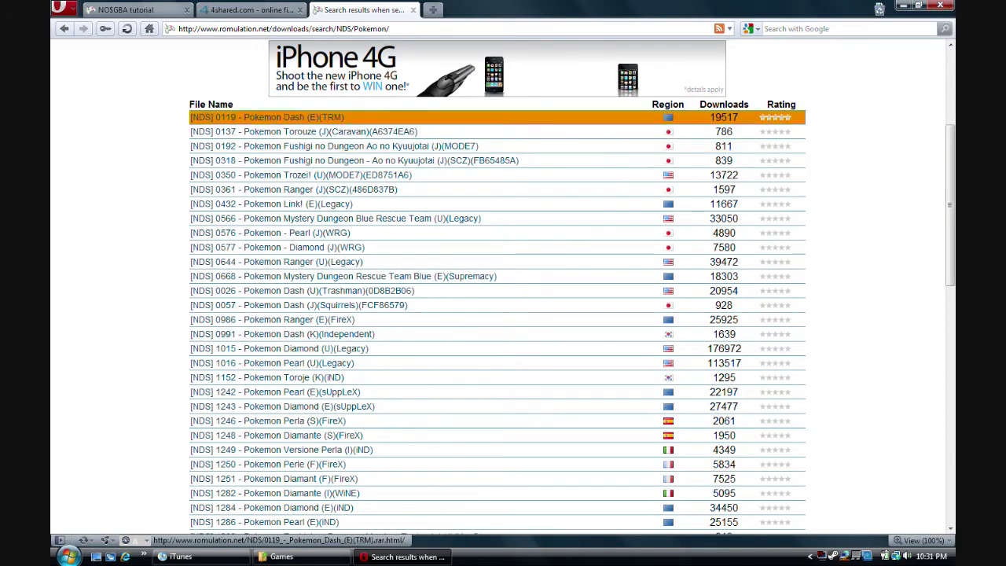
{"action": "scroll", "coordinate": [267, 157], "scroll_direction": "down", "scroll_amount": 2}
{"action": "scroll", "coordinate": [291, 341], "scroll_direction": "down", "scroll_amount": 10}
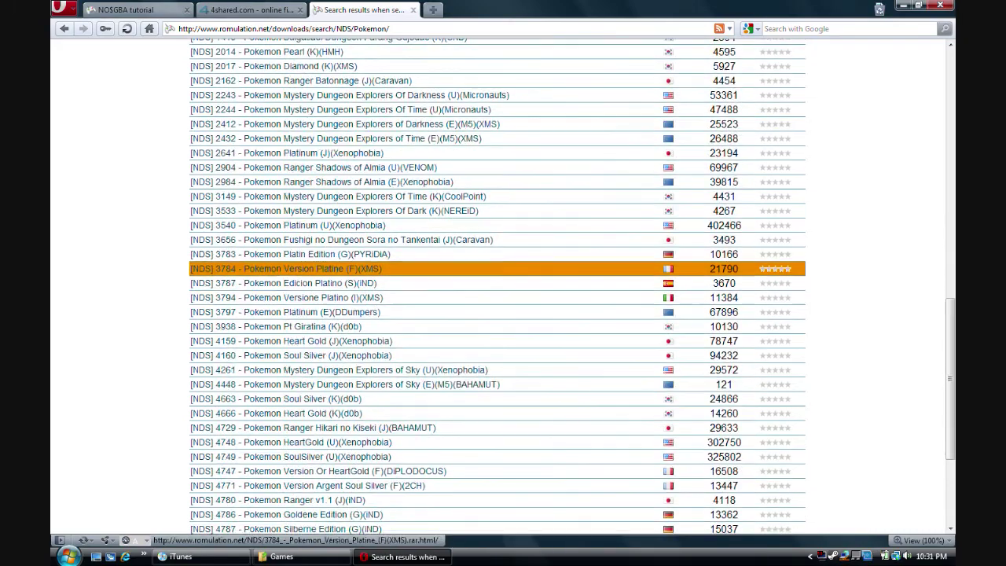
{"action": "scroll", "coordinate": [290, 341], "scroll_direction": "down", "scroll_amount": 4}
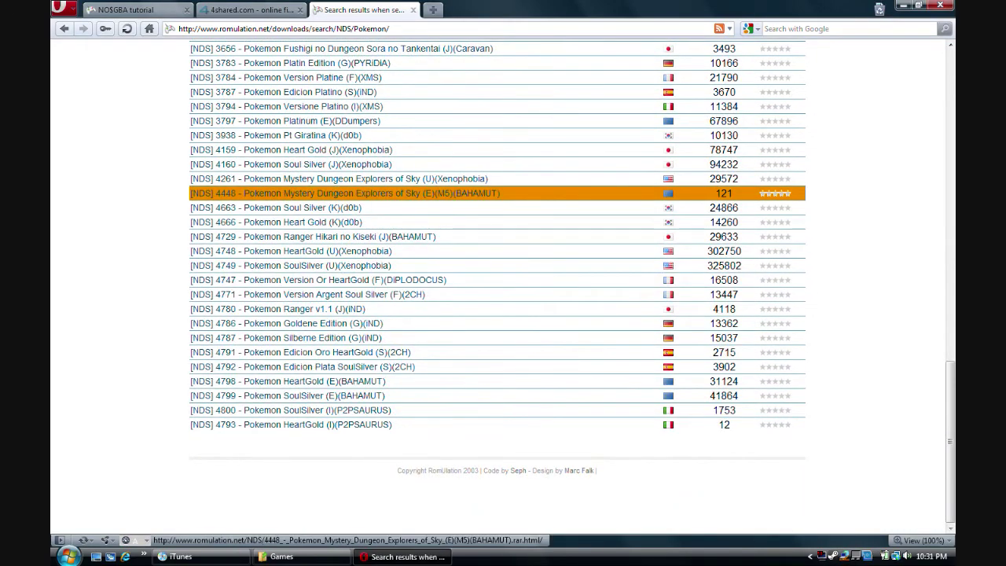
{"action": "scroll", "coordinate": [291, 164], "scroll_direction": "up", "scroll_amount": 3}
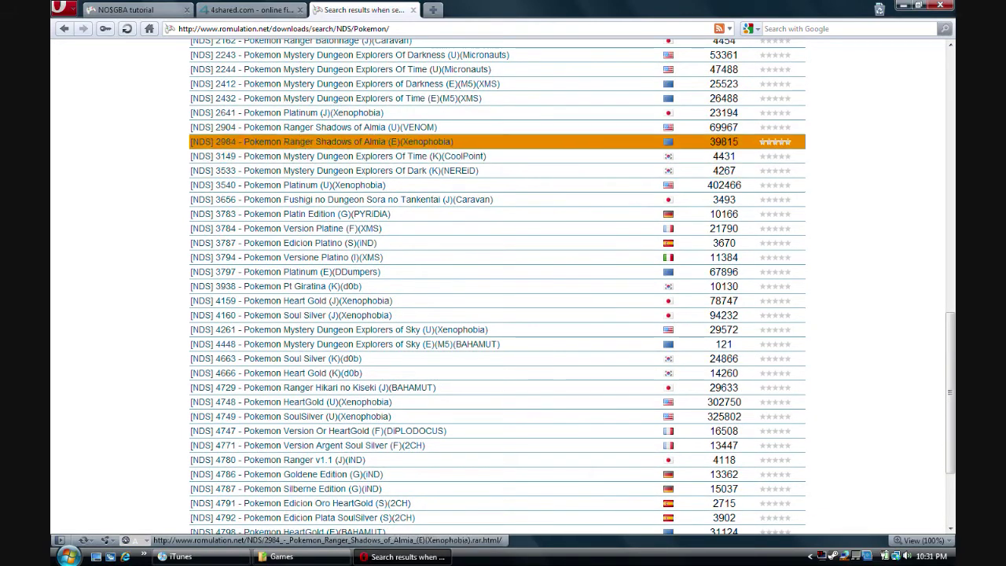
{"action": "left_click", "coordinate": [291, 112]}
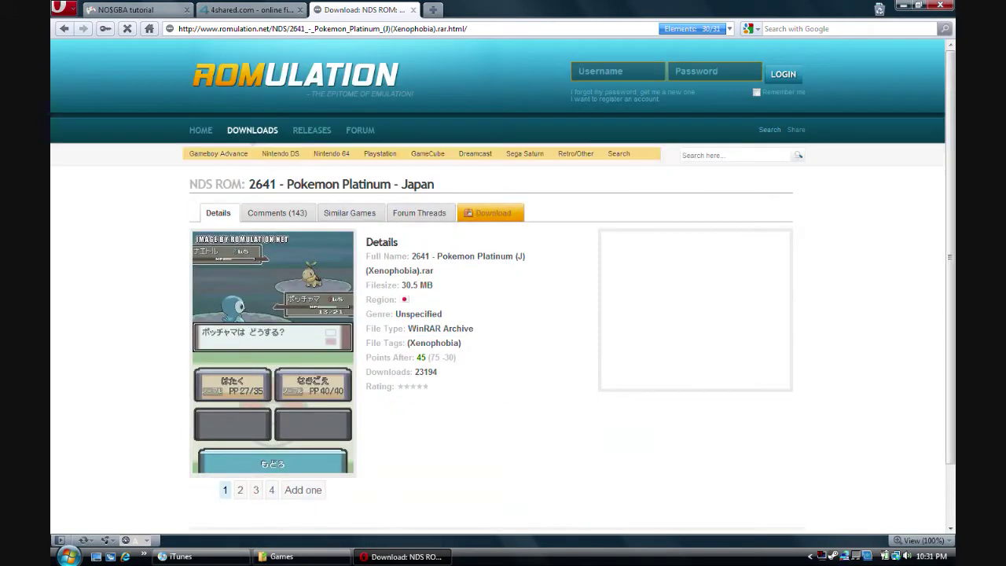
- Download the Pokemon Platinum (J) archive as a guest from the European server and save it to the desktop
{"action": "left_click", "coordinate": [492, 213]}
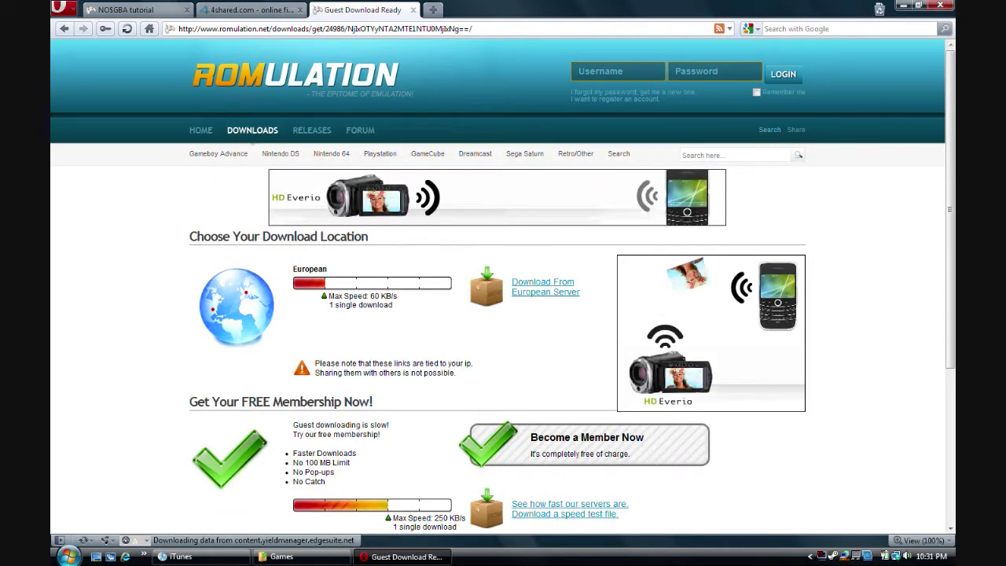
{"action": "left_click", "coordinate": [545, 286]}
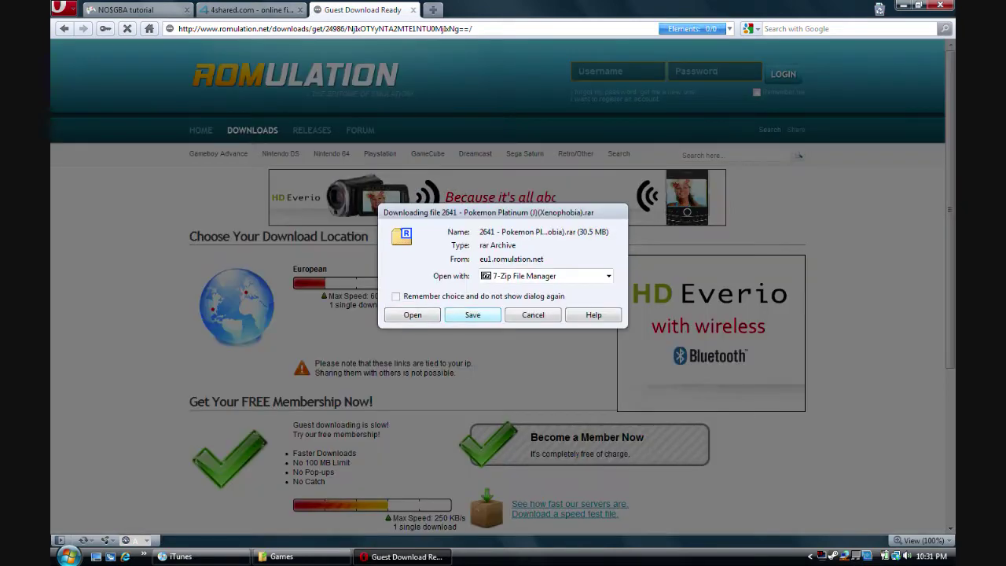
{"action": "left_click", "coordinate": [472, 314]}
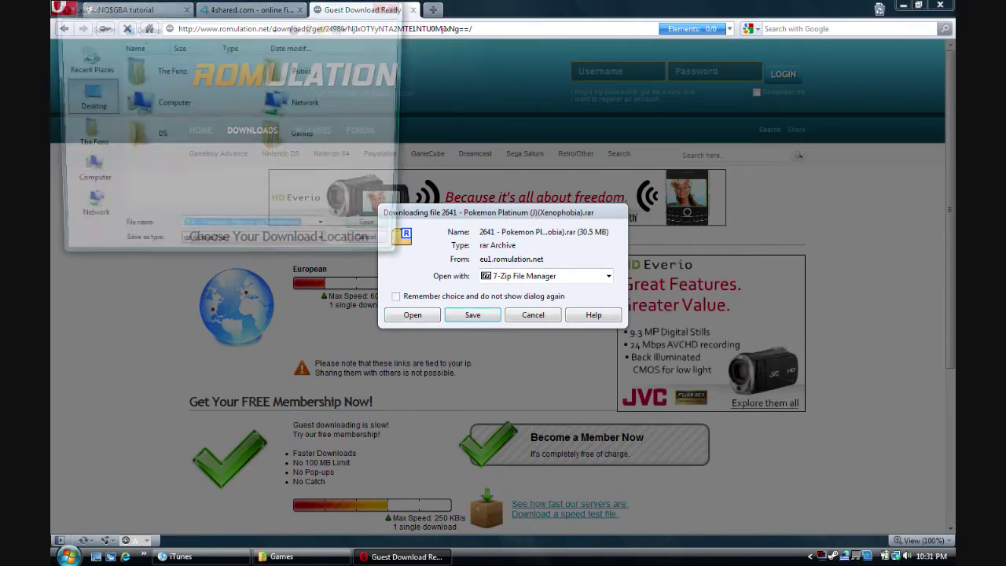
{"action": "key", "text": "Return"}
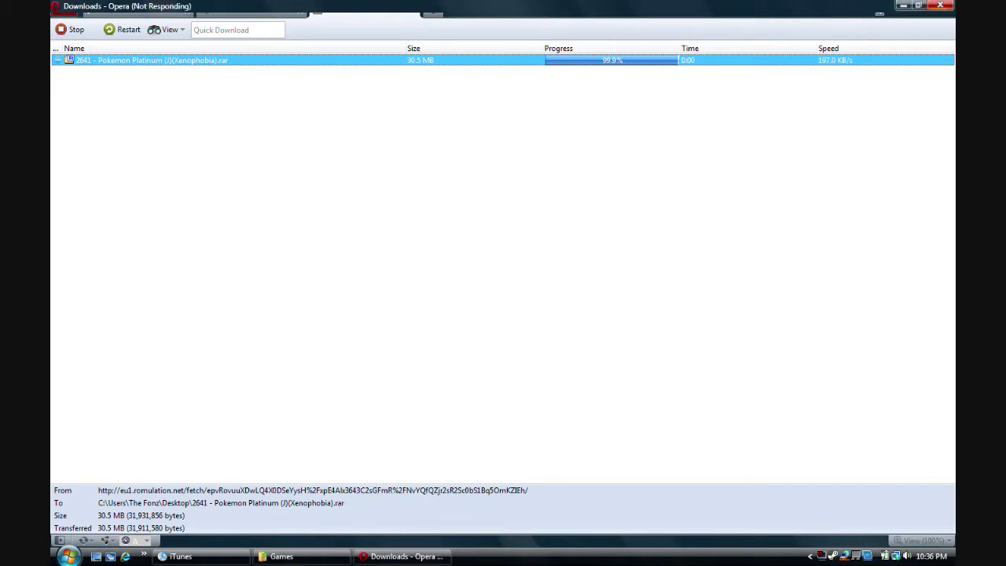
- Extract the .nds file from the downloaded Pokemon Platinum archive onto the desktop and close the archive
{"action": "left_click", "coordinate": [903, 6]}
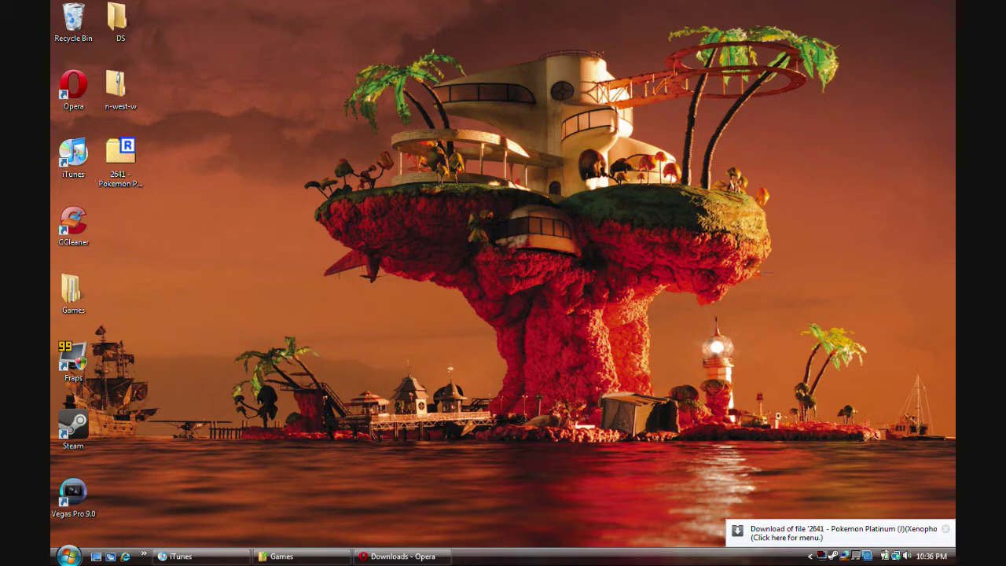
{"action": "double_click", "coordinate": [121, 153]}
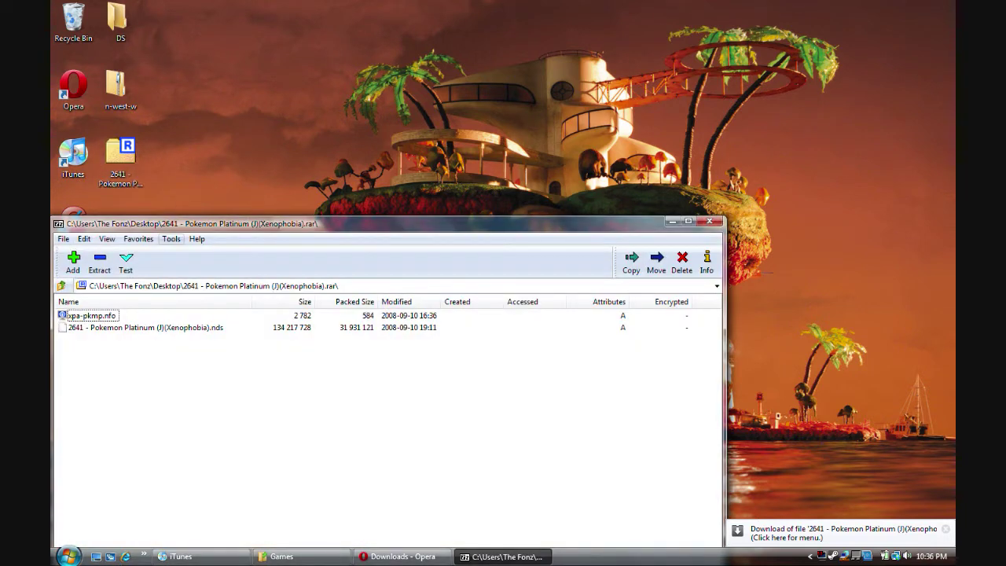
{"action": "left_click_drag", "start_coordinate": [237, 225], "coordinate": [394, 189]}
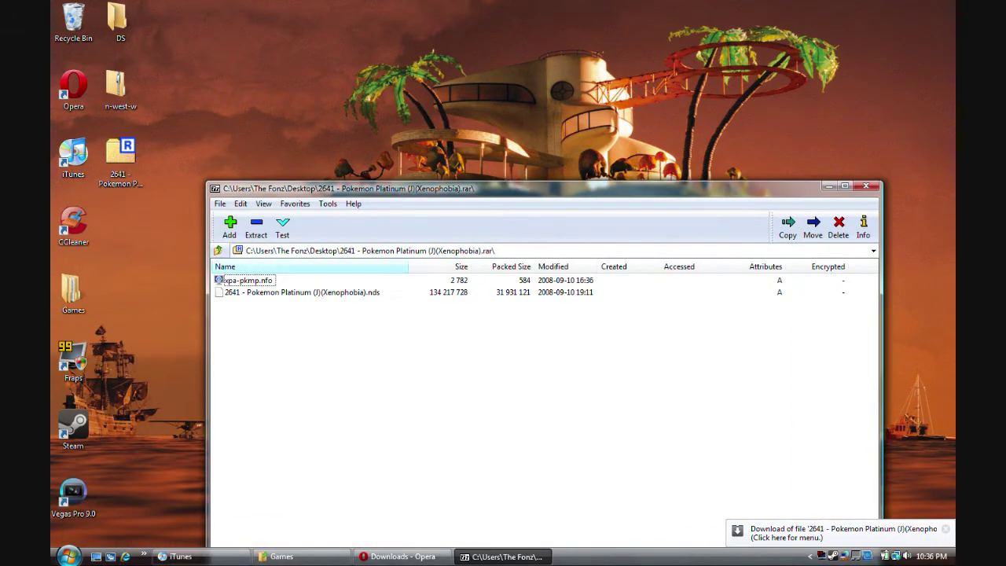
{"action": "left_click_drag", "start_coordinate": [302, 292], "coordinate": [150, 275]}
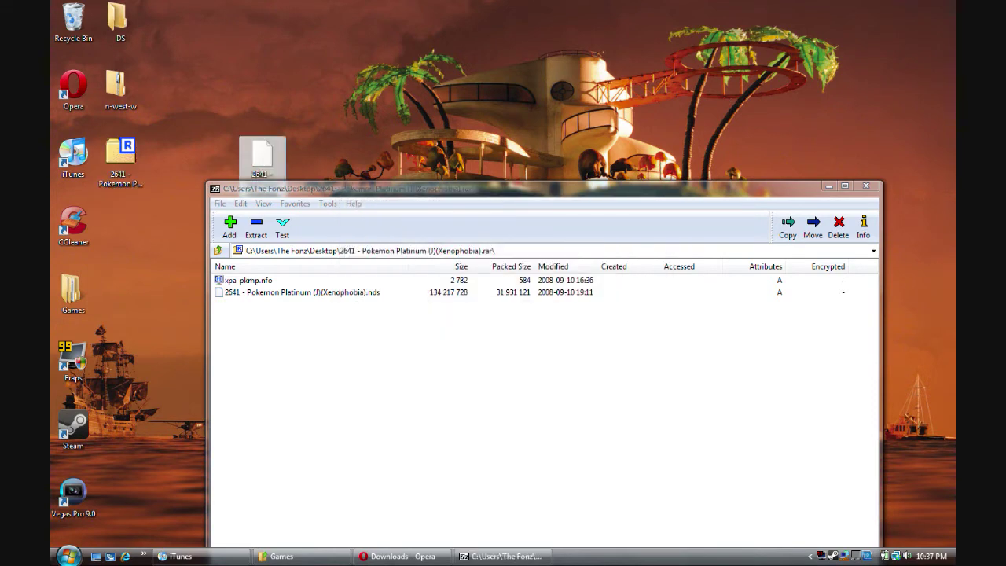
{"action": "left_click", "coordinate": [866, 186]}
- Rename the extracted ROM file on the desktop as Pokemon - Platinum (J).nds
{"action": "left_click", "coordinate": [262, 157]}
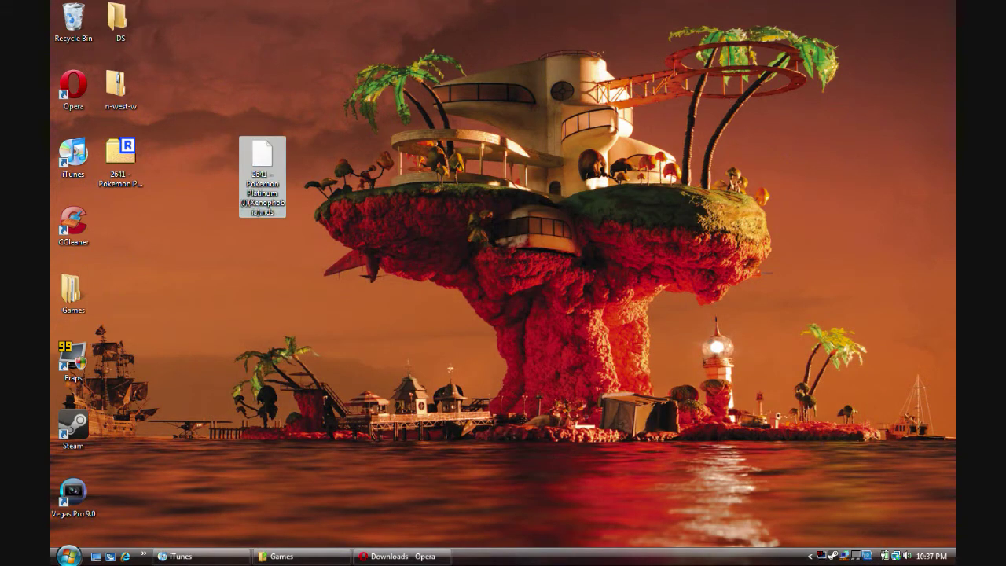
{"action": "key", "text": "F2"}
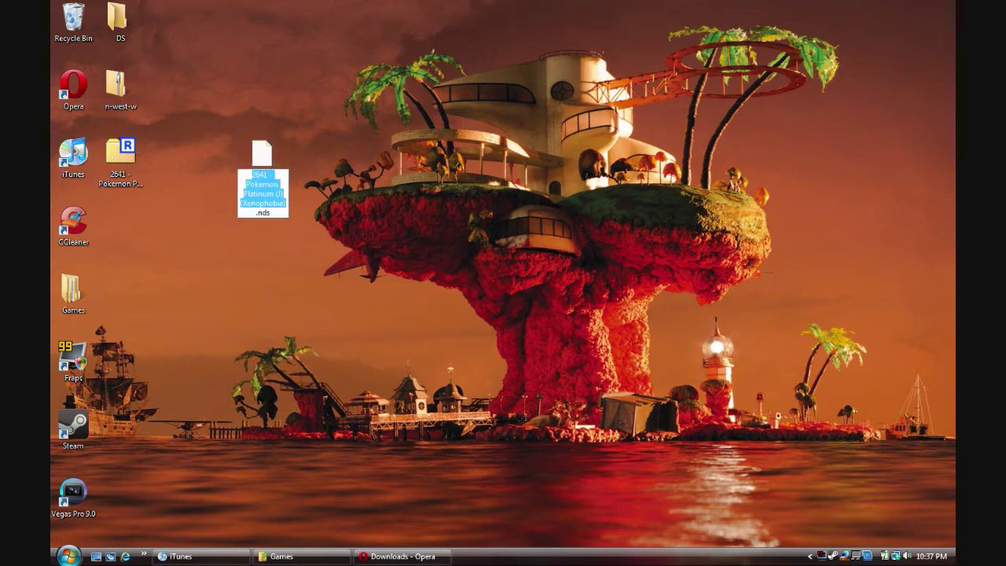
{"action": "left_click", "coordinate": [242, 203]}
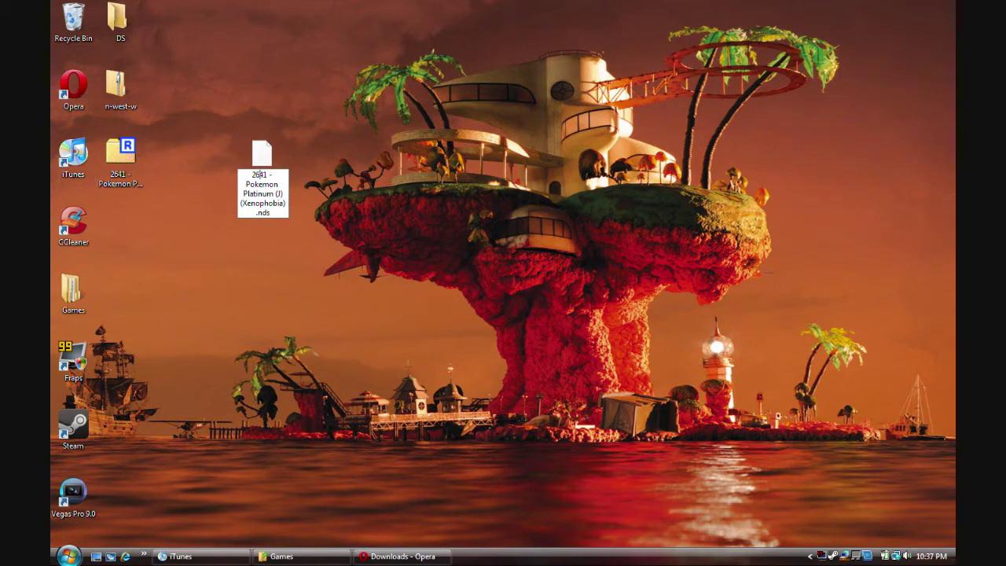
{"action": "key", "text": "BackSpace"}
{"action": "key", "text": "BackSpace"}
{"action": "key", "text": "BackSpace"}
{"action": "key", "text": "BackSpace"}
{"action": "key", "text": "BackSpace"}
{"action": "key", "text": "BackSpace"}
{"action": "key", "text": "BackSpace"}
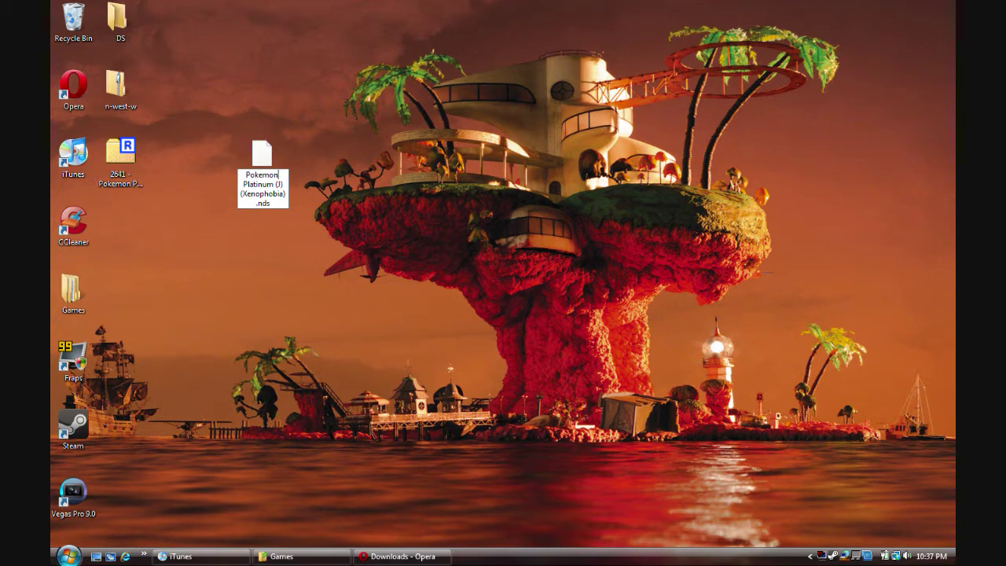
{"action": "type", "text": "-"}
{"action": "key", "text": "BackSpace"}
{"action": "key", "text": "BackSpace"}
{"action": "key", "text": "BackSpace"}
{"action": "key", "text": "BackSpace"}
{"action": "key", "text": "BackSpace"}
{"action": "key", "text": "BackSpace"}
{"action": "key", "text": "BackSpace"}
{"action": "key", "text": "BackSpace"}
{"action": "key", "text": "BackSpace"}
{"action": "key", "text": "BackSpace"}
{"action": "key", "text": "BackSpace"}
{"action": "key", "text": "BackSpace"}
{"action": "key", "text": "BackSpace"}
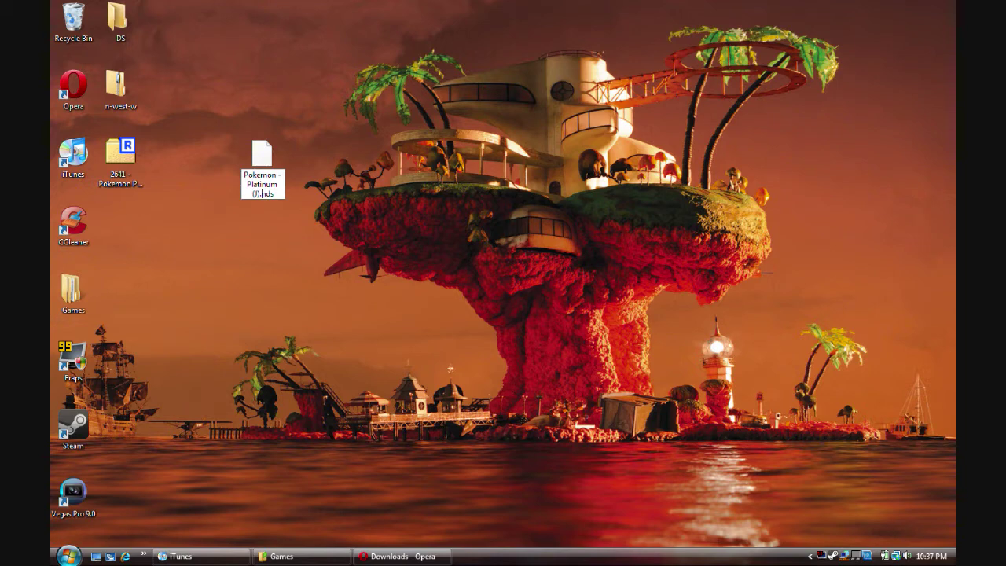
{"action": "key", "text": "Return"}
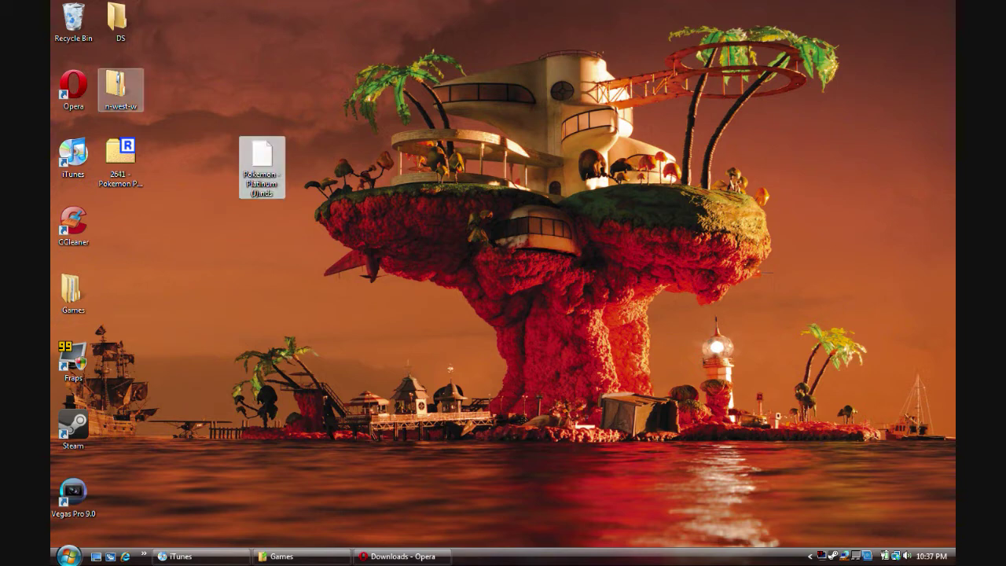
- Copy NO$GBA and README from the n-west-w archive into the DS folder and close the archive window
{"action": "double_click", "coordinate": [121, 20]}
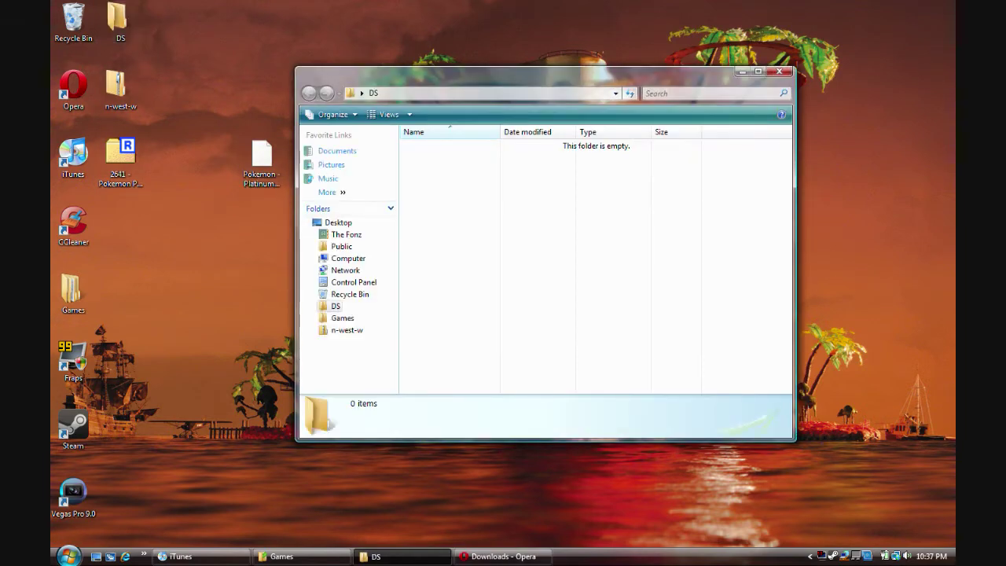
{"action": "double_click", "coordinate": [118, 88]}
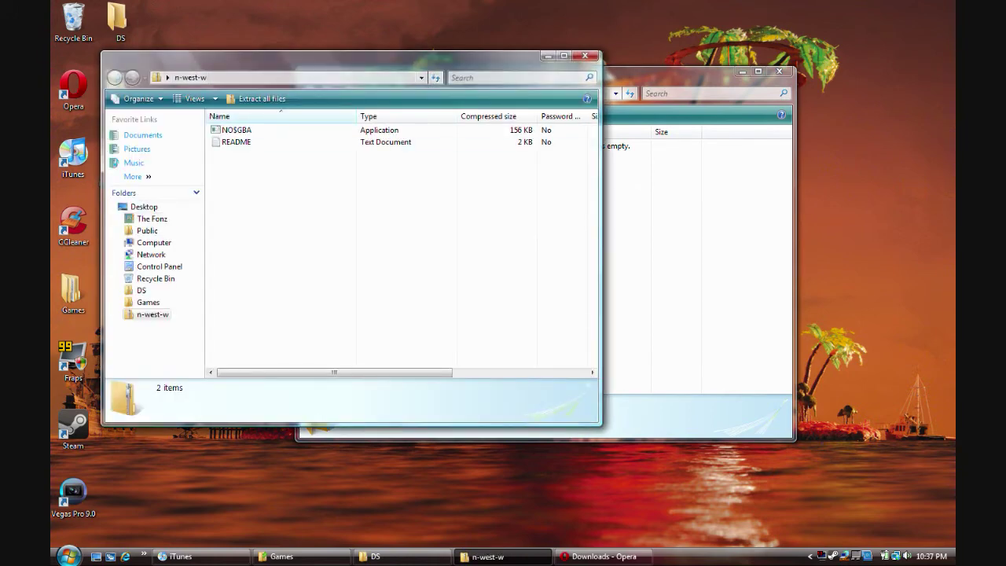
{"action": "left_click_drag", "start_coordinate": [246, 189], "coordinate": [233, 129]}
{"action": "left_click_drag", "start_coordinate": [235, 132], "coordinate": [658, 240]}
{"action": "left_click", "coordinate": [584, 56]}
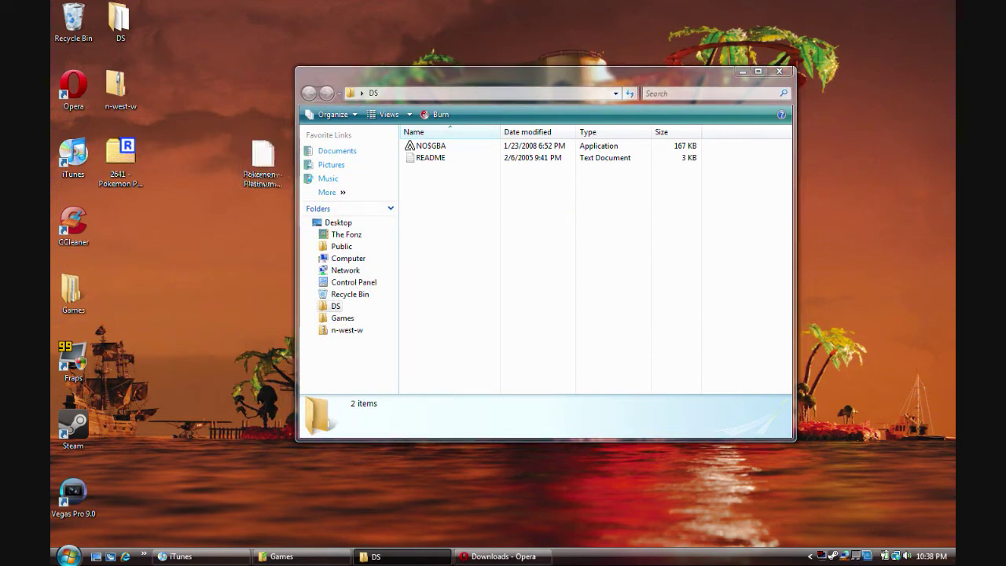
- Create a new folder named Roms inside the DS folder
{"action": "left_click", "coordinate": [330, 114]}
{"action": "left_click", "coordinate": [342, 131]}
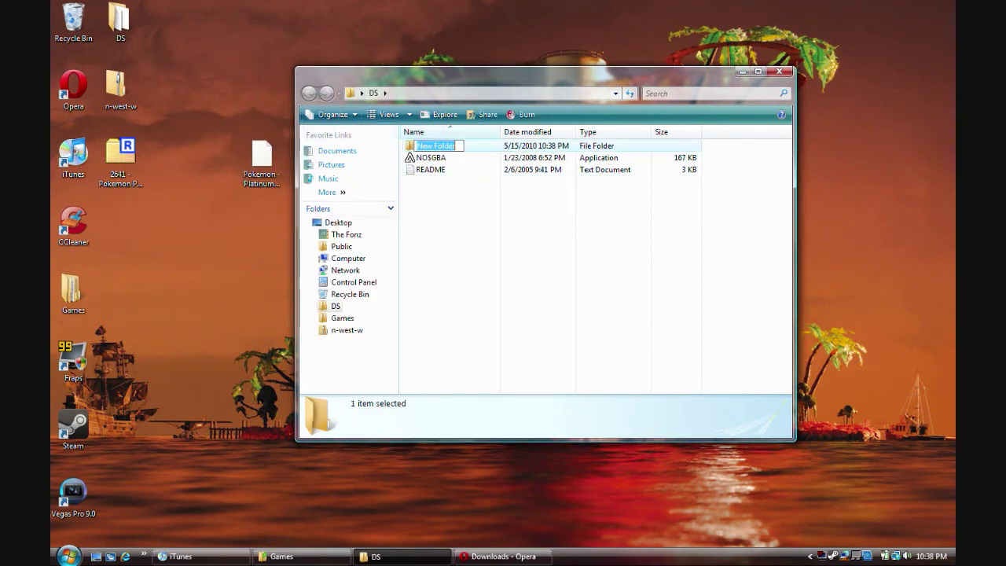
{"action": "type", "text": "Roms"}
{"action": "left_click", "coordinate": [543, 260]}
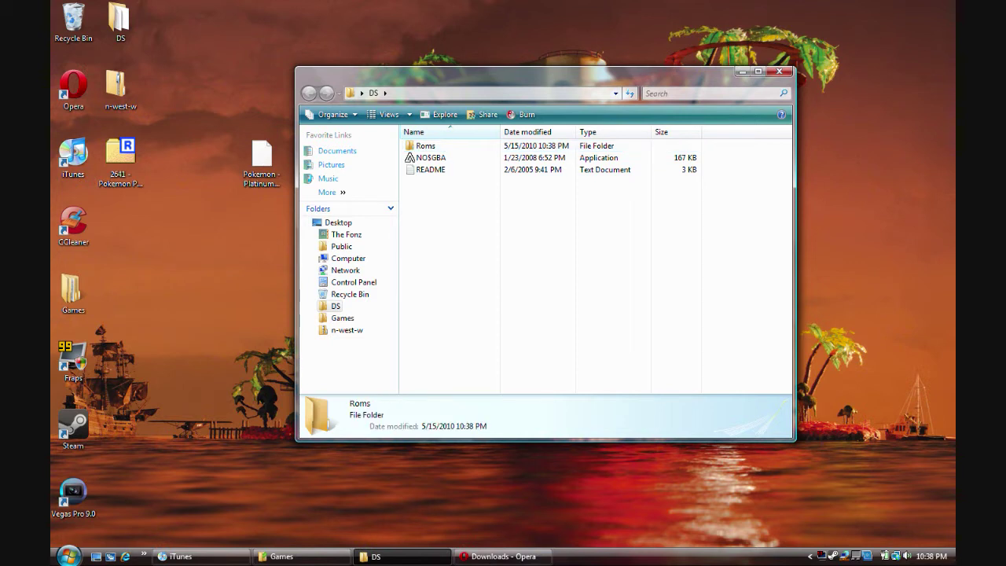
- Move the Pokemon - Platinum (J).nds file from the desktop into the Roms folder
{"action": "double_click", "coordinate": [426, 145]}
{"action": "left_click", "coordinate": [261, 163]}
{"action": "left_click_drag", "start_coordinate": [262, 163], "coordinate": [488, 212]}
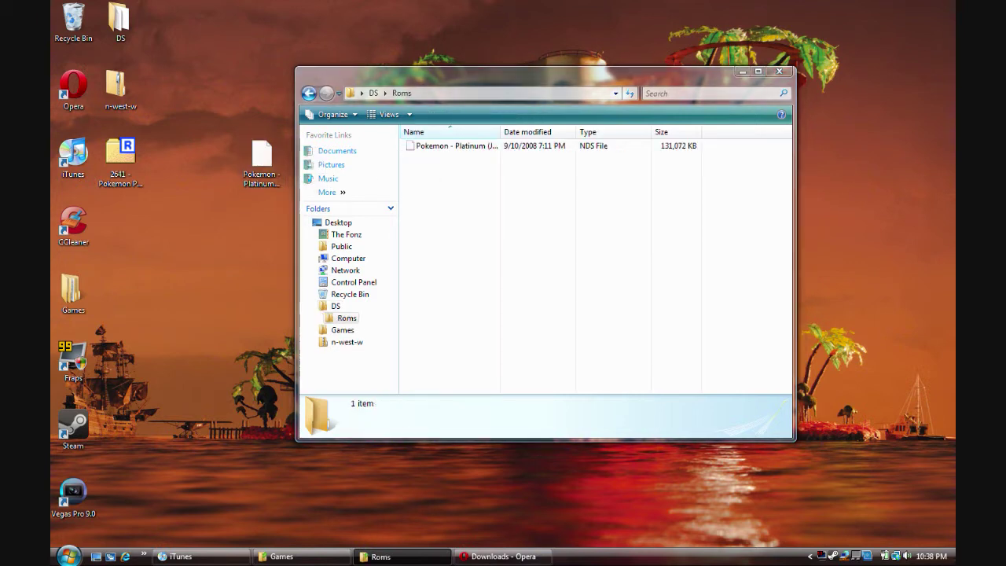
- Return to the DS folder, launch the NO$GBA application and minimize the folder window
{"action": "left_click", "coordinate": [309, 93]}
{"action": "left_click", "coordinate": [431, 158]}
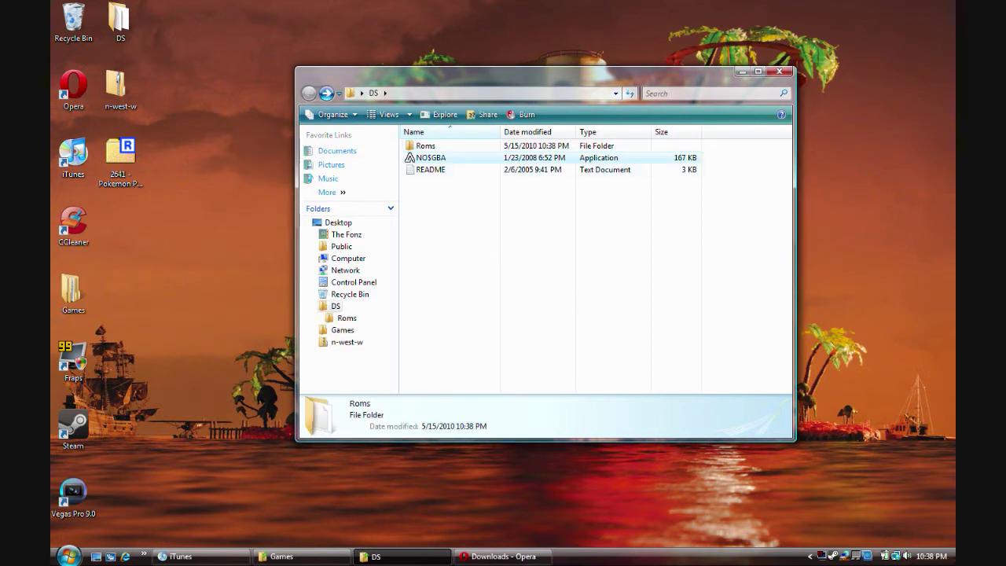
{"action": "double_click", "coordinate": [431, 158]}
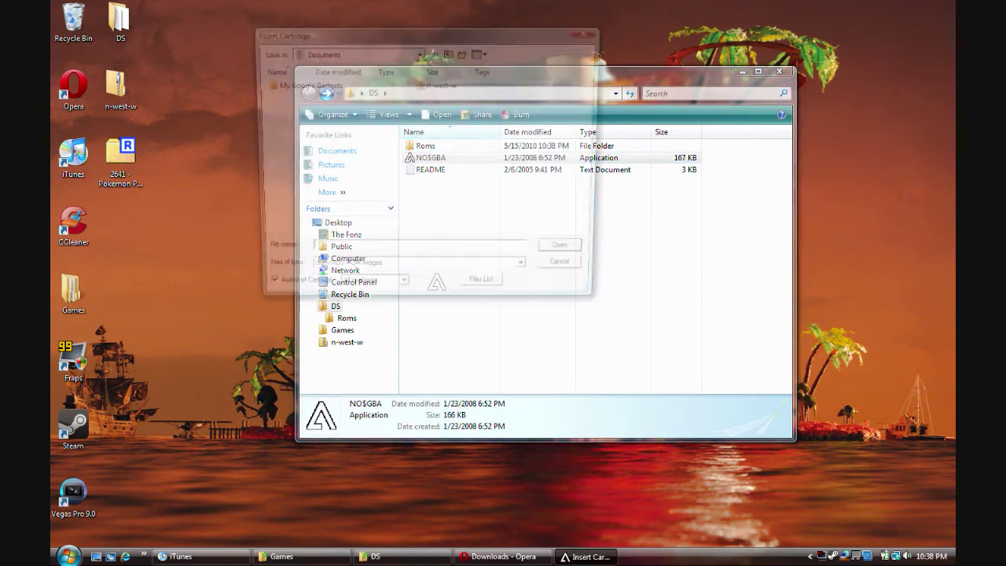
{"action": "left_click", "coordinate": [742, 72]}
- Load Pokemon - Platinum (J).nds from the DS folder's Roms subfolder and move the emulator window toward the middle of the desktop
{"action": "left_click", "coordinate": [419, 53]}
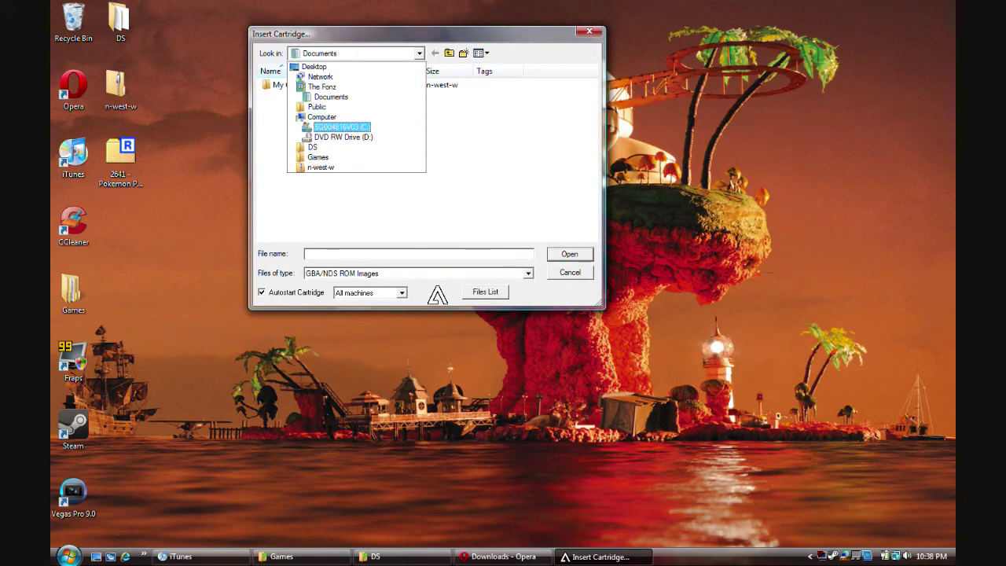
{"action": "left_click", "coordinate": [321, 157]}
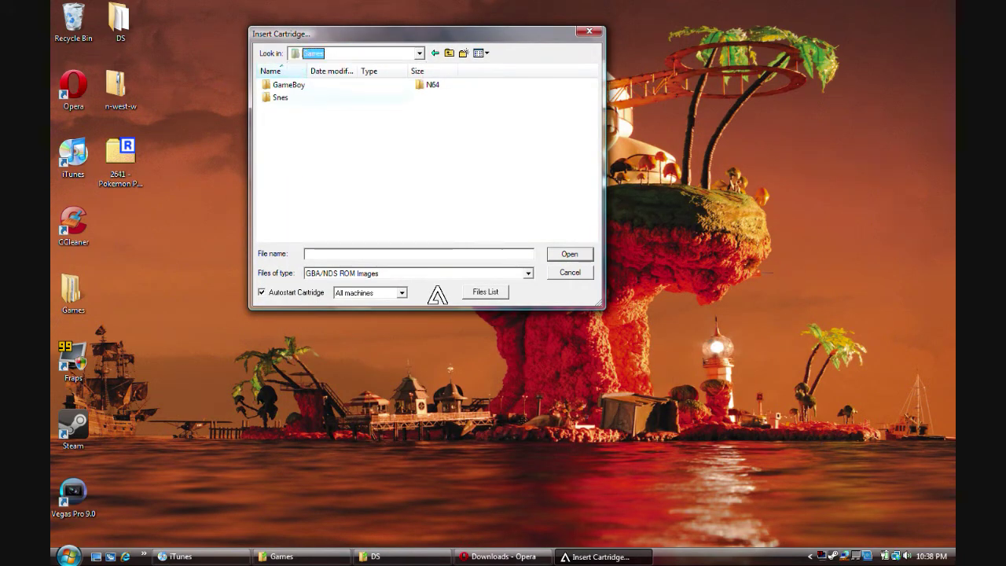
{"action": "left_click", "coordinate": [419, 54]}
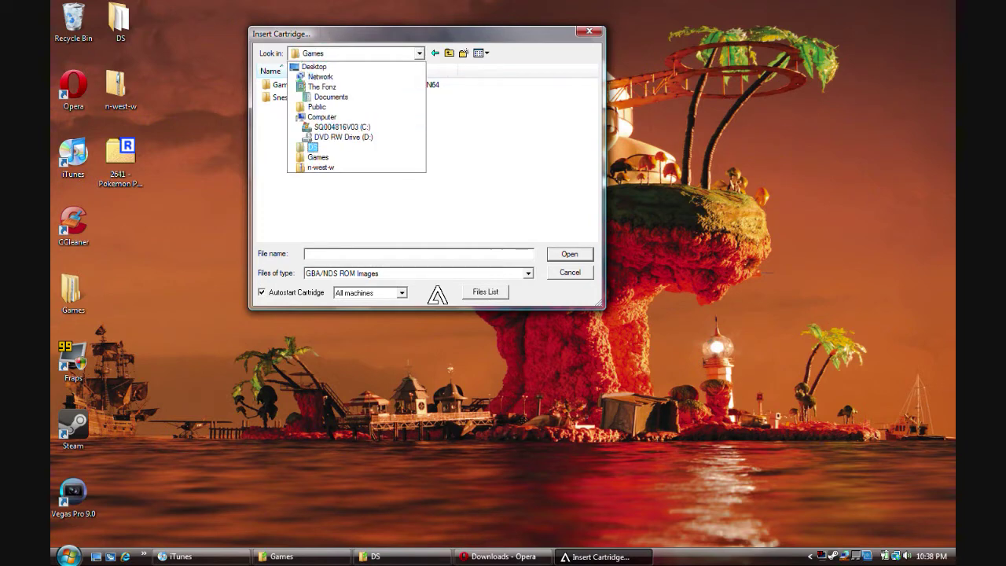
{"action": "key", "text": "Return"}
{"action": "double_click", "coordinate": [307, 84]}
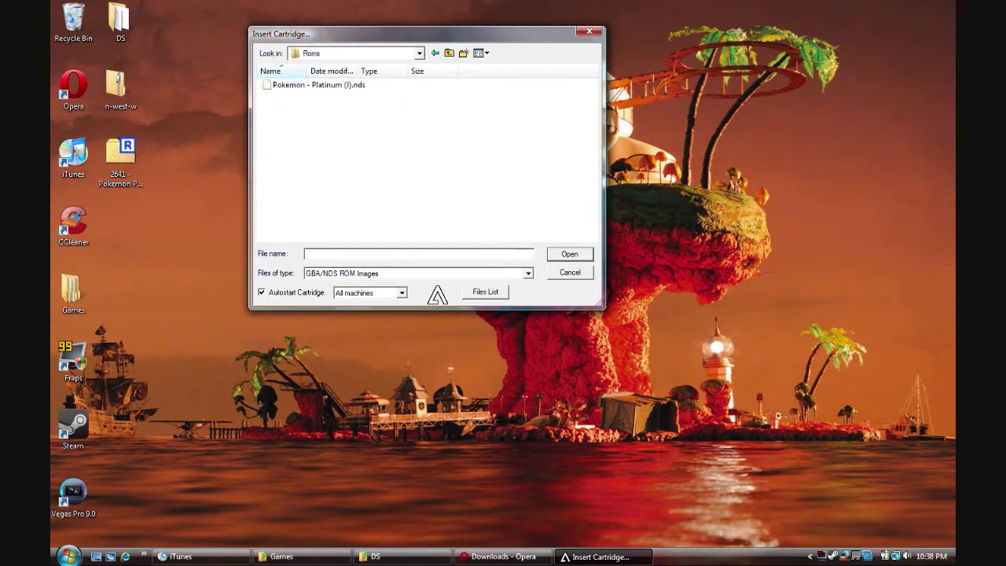
{"action": "double_click", "coordinate": [306, 84]}
{"action": "left_click_drag", "start_coordinate": [145, 28], "coordinate": [367, 88]}
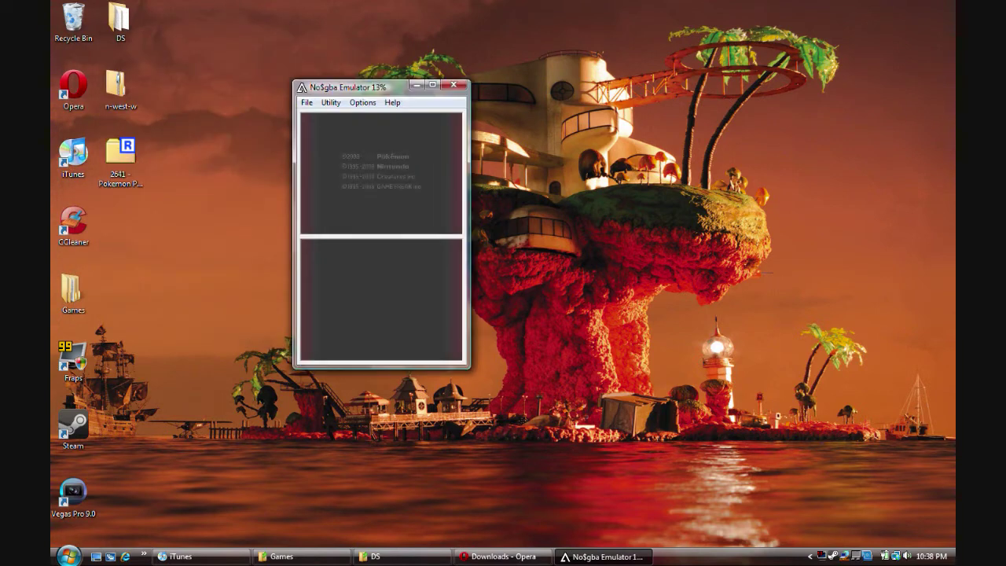
- Set the GBA Mode to VGA (poppy bright) in the emulation setup
{"action": "left_click", "coordinate": [362, 102]}
{"action": "left_click", "coordinate": [394, 116]}
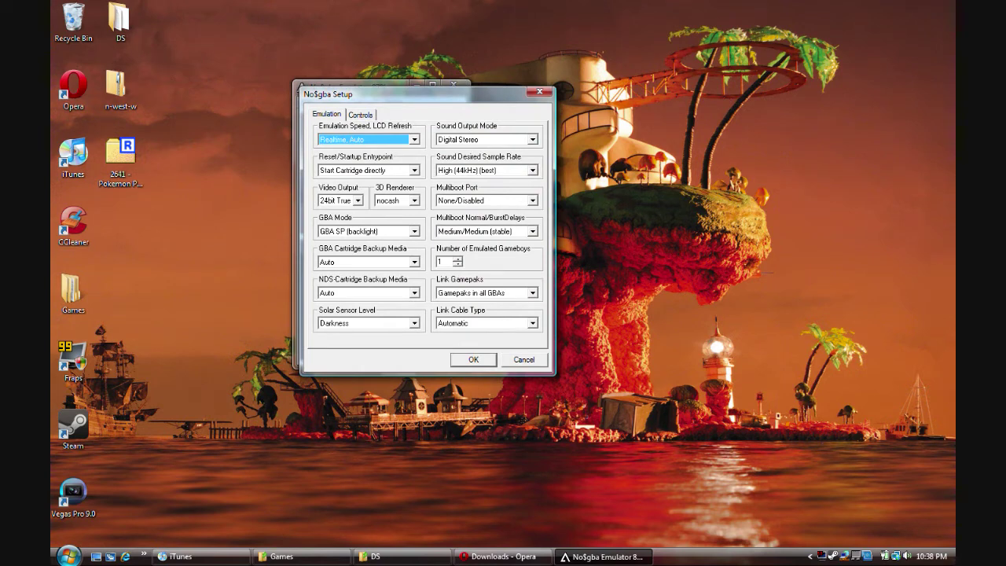
{"action": "left_click", "coordinate": [414, 231]}
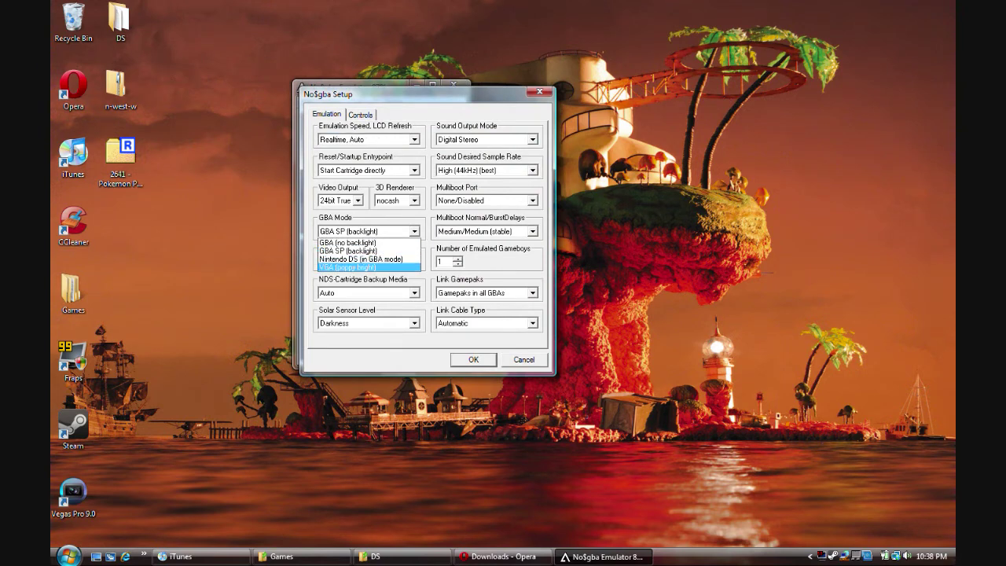
{"action": "left_click", "coordinate": [364, 267]}
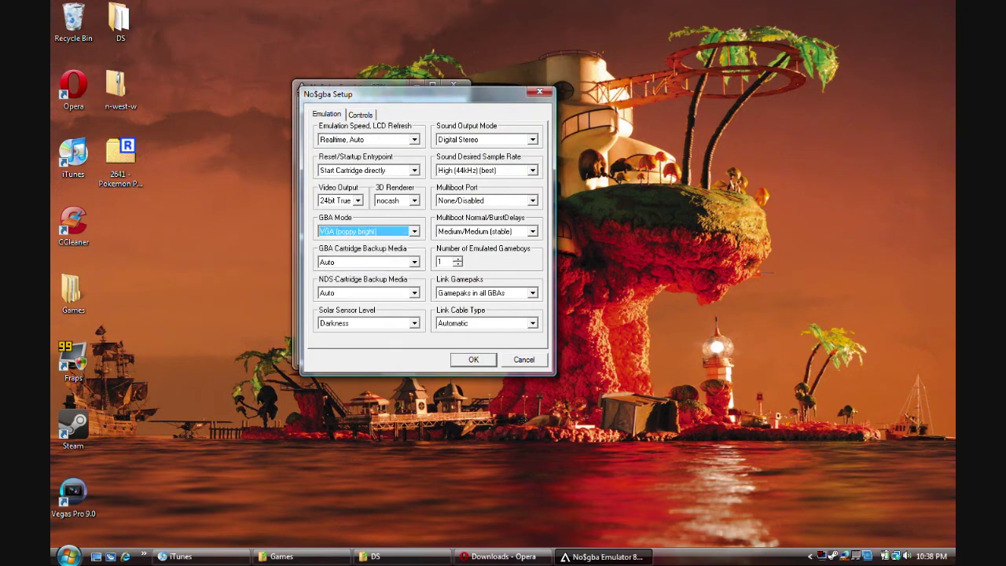
- Map Player 1's keyboard directions to Up, Down, Left and Right, Button A to X and Button B to Z, and accept the setup
{"action": "left_click", "coordinate": [361, 115]}
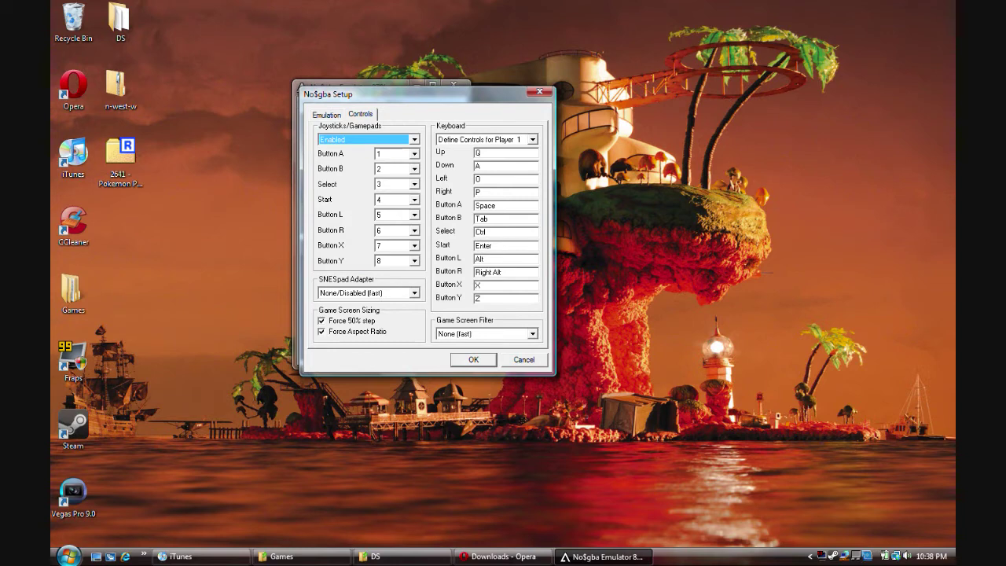
{"action": "left_click", "coordinate": [494, 153]}
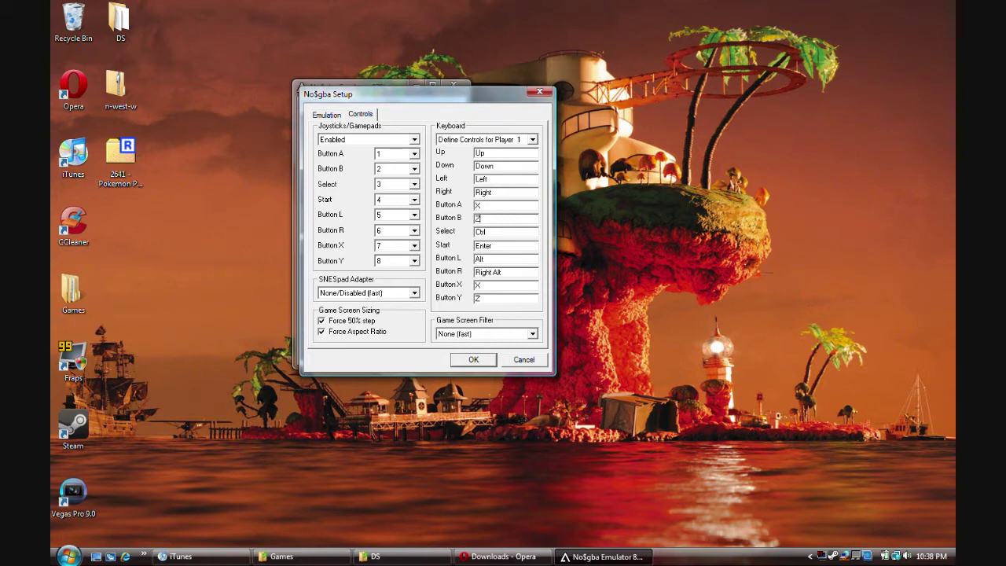
{"action": "key", "text": "Shift_R"}
{"action": "left_click", "coordinate": [473, 360]}
{"action": "left_click", "coordinate": [362, 103]}
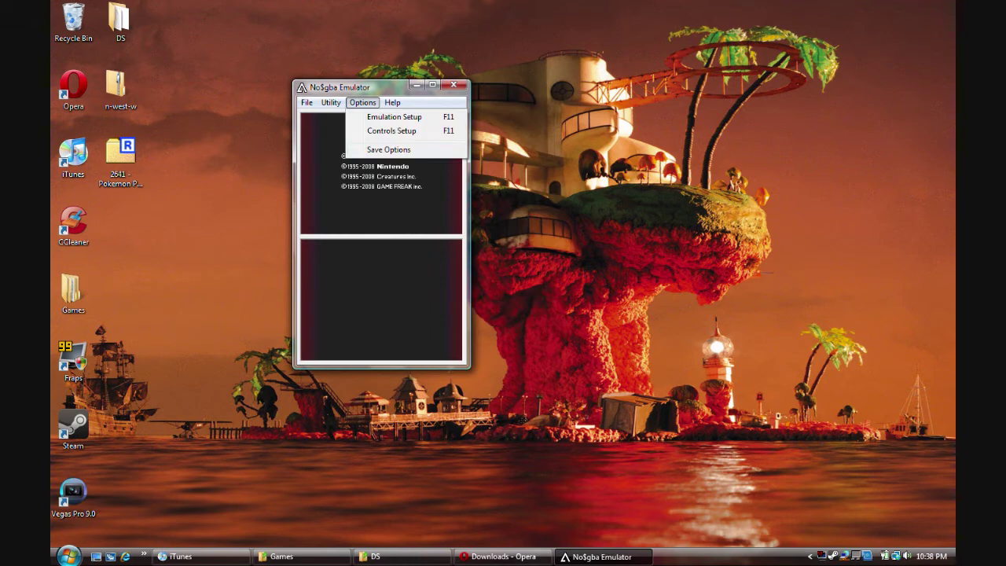
- Start the game and advance the professor's introduction to the choice of explanation topics
{"action": "key", "text": "Return"}
{"action": "key", "text": "Return"}
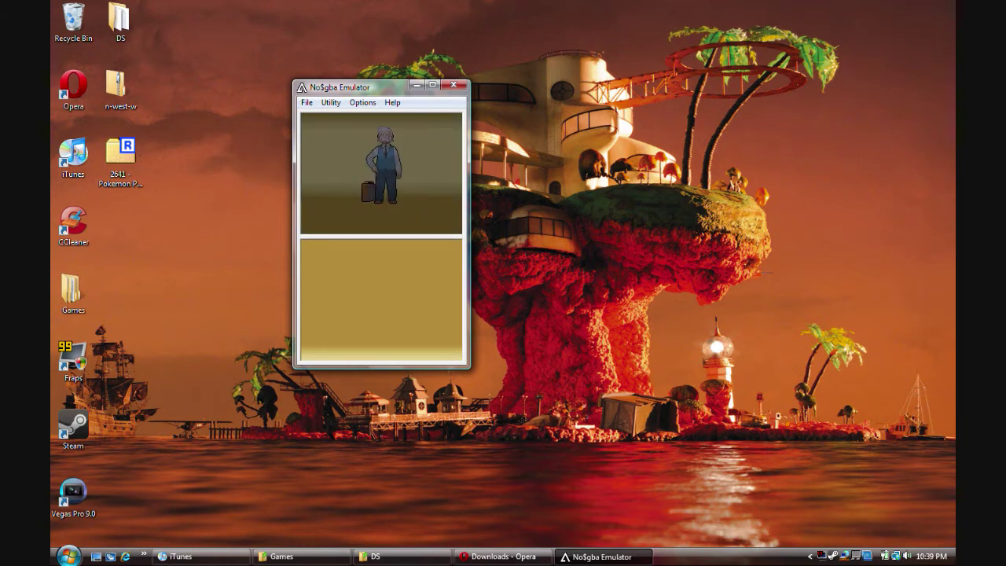
{"action": "key", "text": "x"}
{"action": "key", "text": "x"}
{"action": "key", "text": "x"}
{"action": "key", "text": "x"}
{"action": "key", "text": "x"}
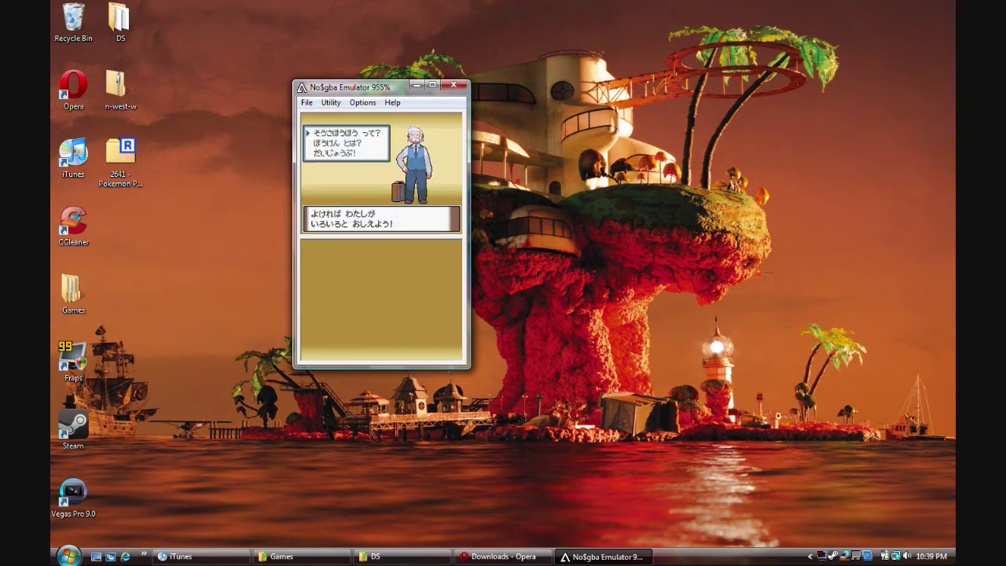
- Choose the controls explanation (そうさほうほう って?), go through it and continue the dialogue to the Poké Ball scene
{"action": "key", "text": "x"}
{"action": "key", "text": "x"}
{"action": "key", "text": "x"}
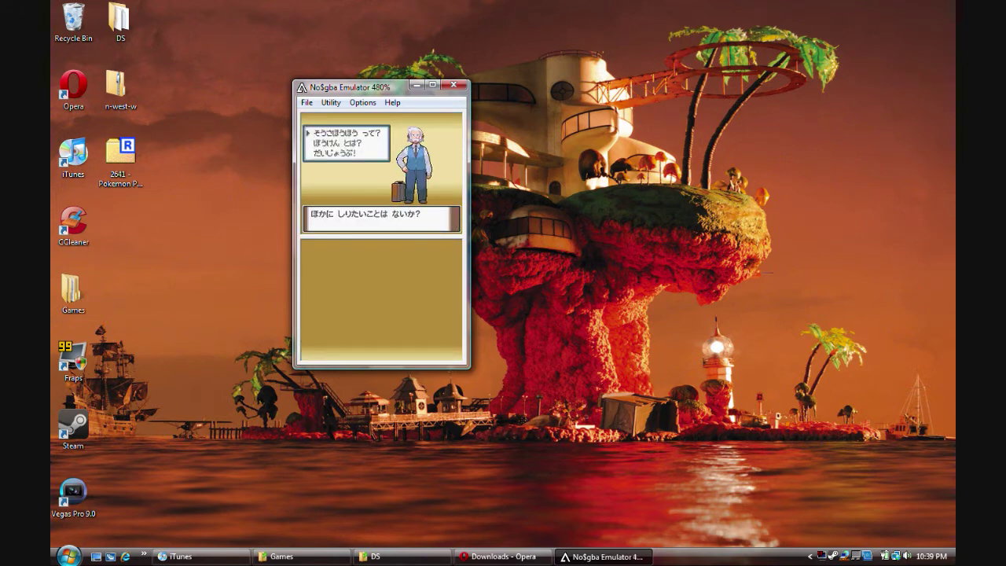
{"action": "key", "text": "a"}
{"action": "key", "text": "a"}
{"action": "key", "text": "a"}
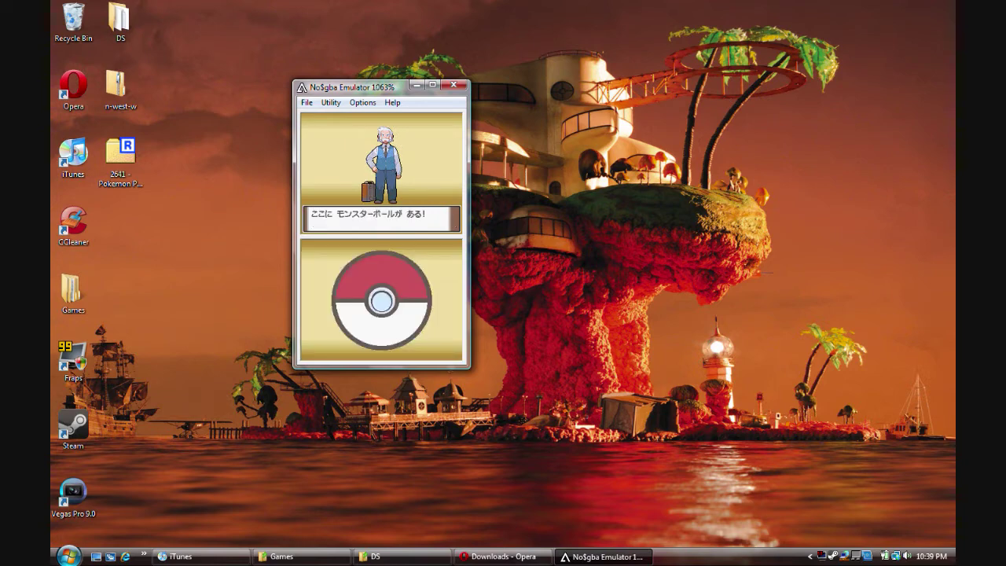
{"action": "key", "text": "a"}
{"action": "key", "text": "a"}
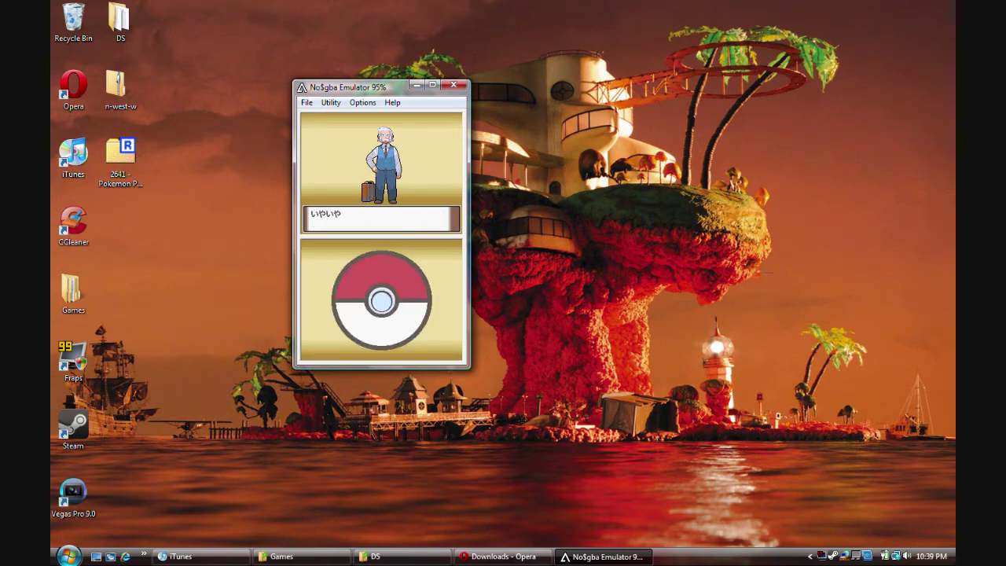
- Open the Poké Ball on the touch screen and advance the dialogue to the player name entry
{"action": "left_click", "coordinate": [382, 301]}
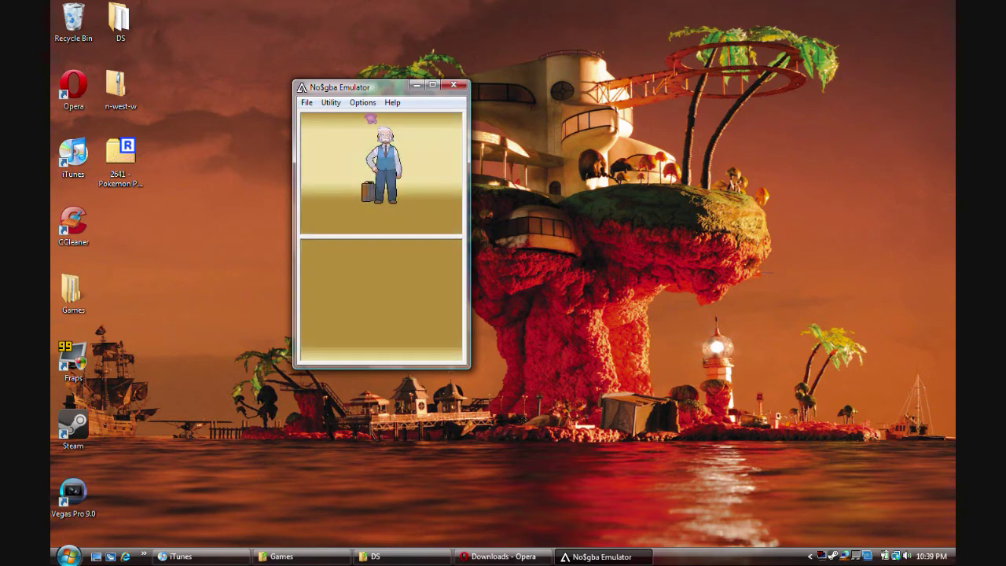
{"action": "key", "text": "a"}
{"action": "key", "text": "a"}
{"action": "key", "text": "a"}
{"action": "key", "text": "a"}
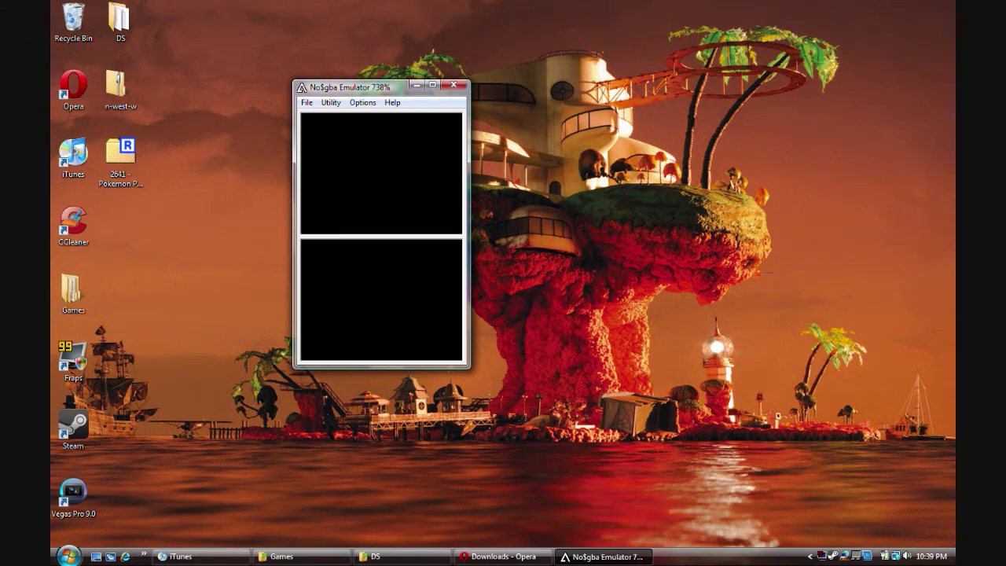
{"action": "key", "text": "a"}
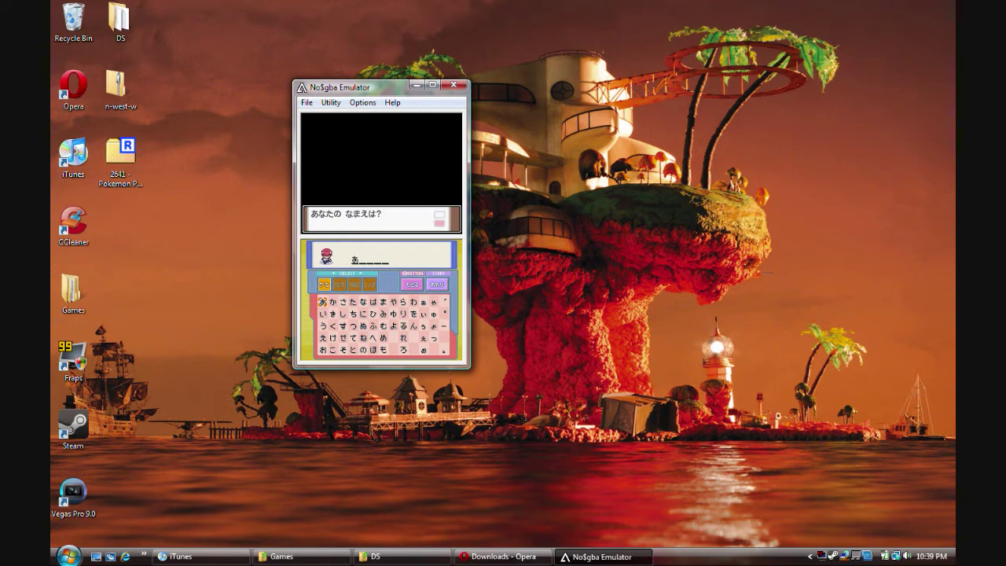